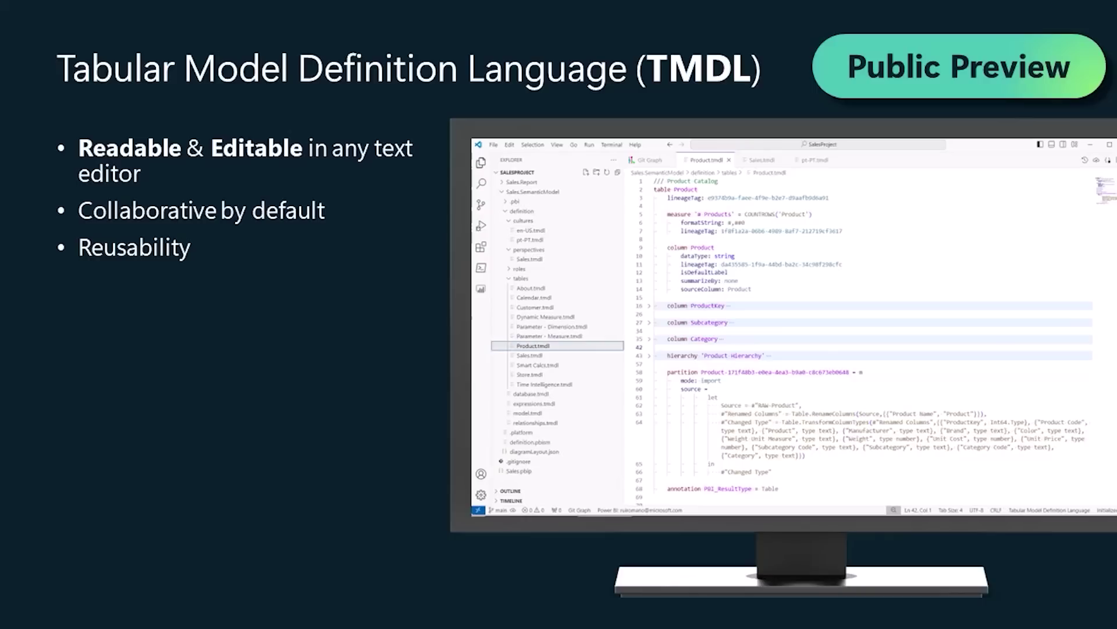
Advance the presentation from the TMDL slide to the PBIR report format slide.
{"action": "key", "text": "Right"}
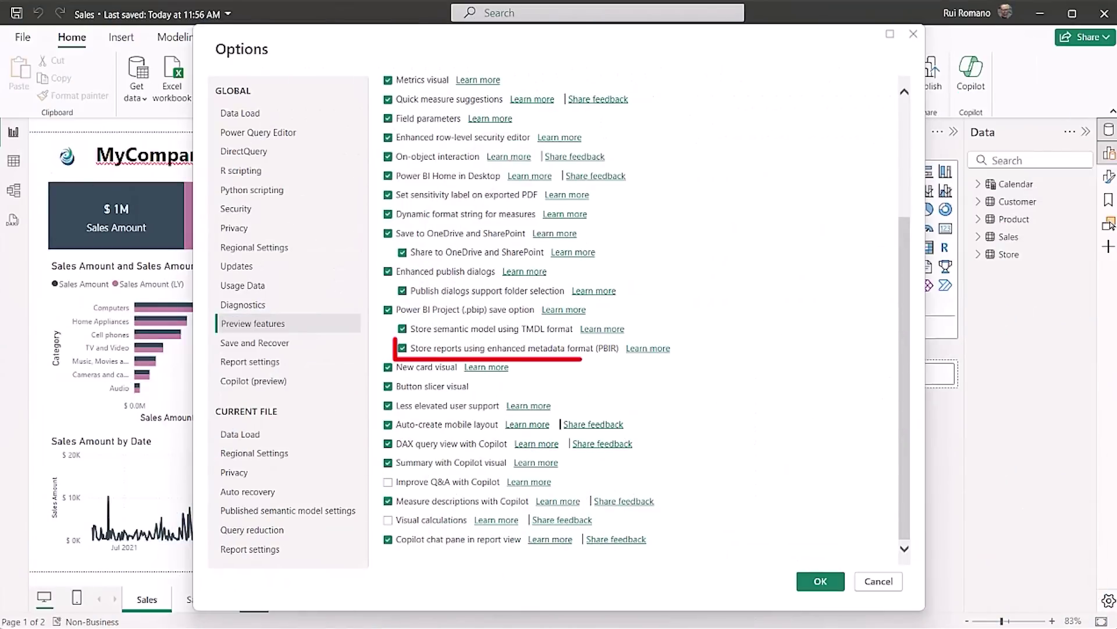
Confirm the preview options, then save the report as Power BI project Sales.pbip in _MyPBIP.
{"action": "left_click", "coordinate": [796, 573]}
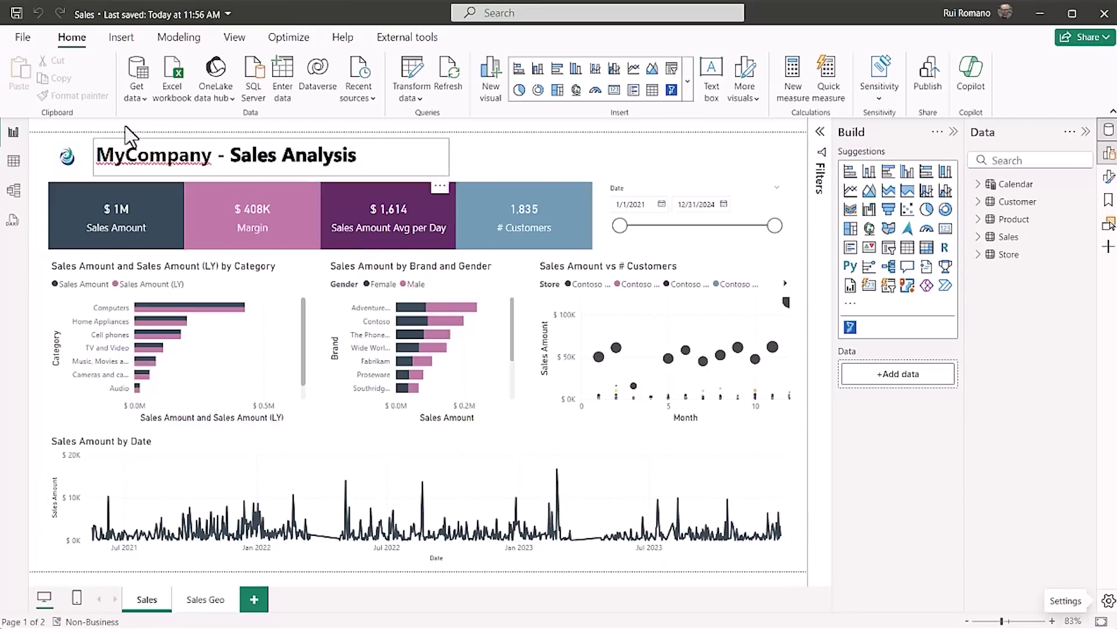
{"action": "left_click", "coordinate": [33, 40]}
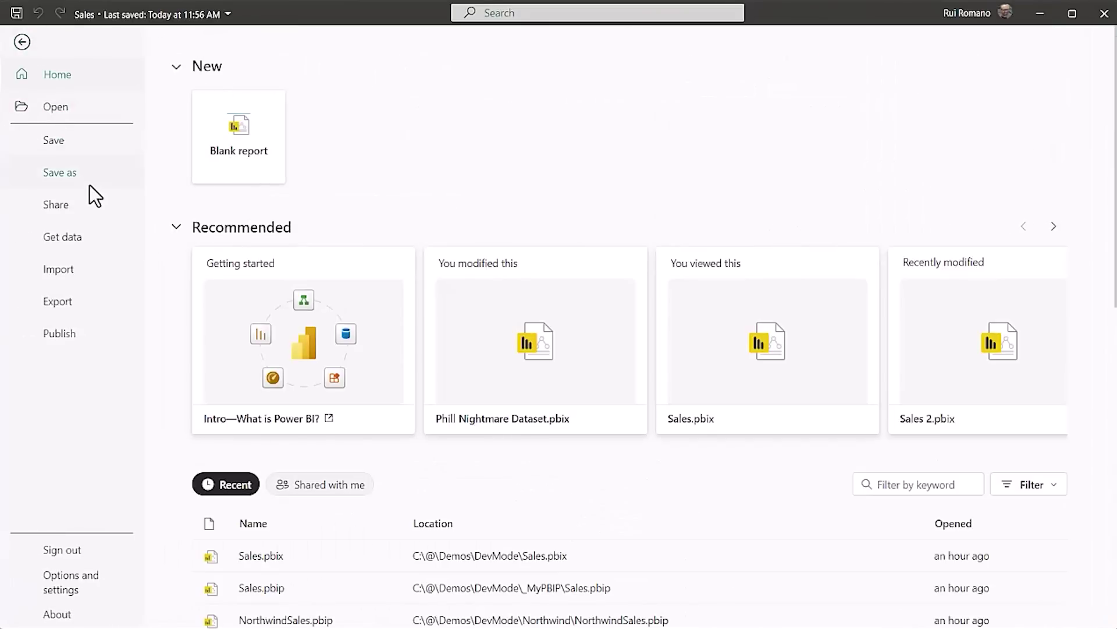
{"action": "left_click", "coordinate": [89, 179]}
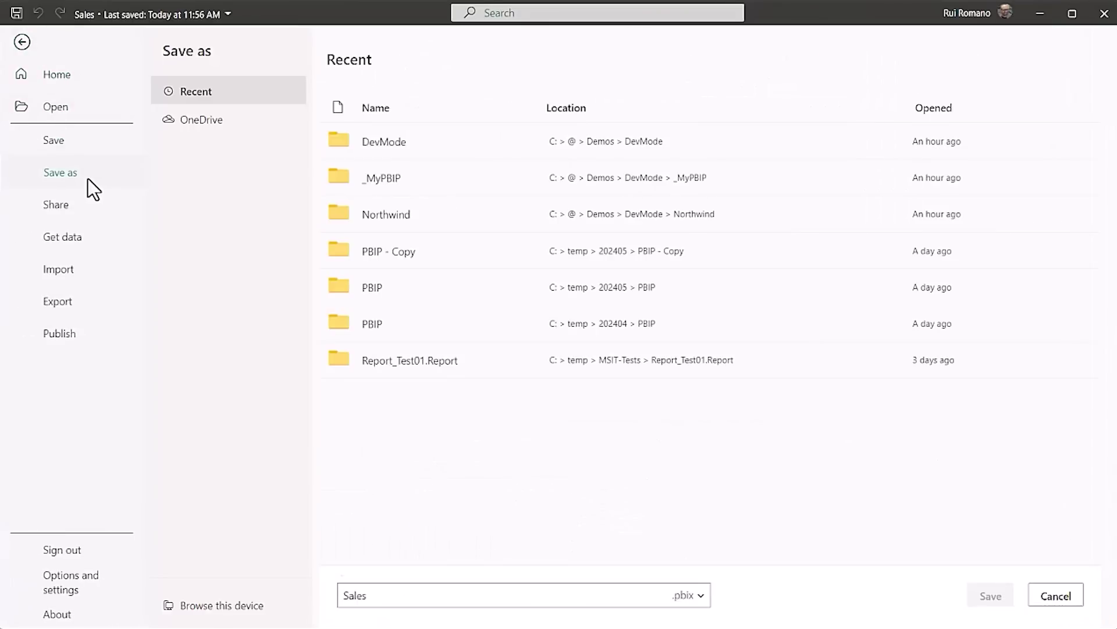
{"action": "left_click", "coordinate": [238, 606]}
{"action": "left_click", "coordinate": [179, 362]}
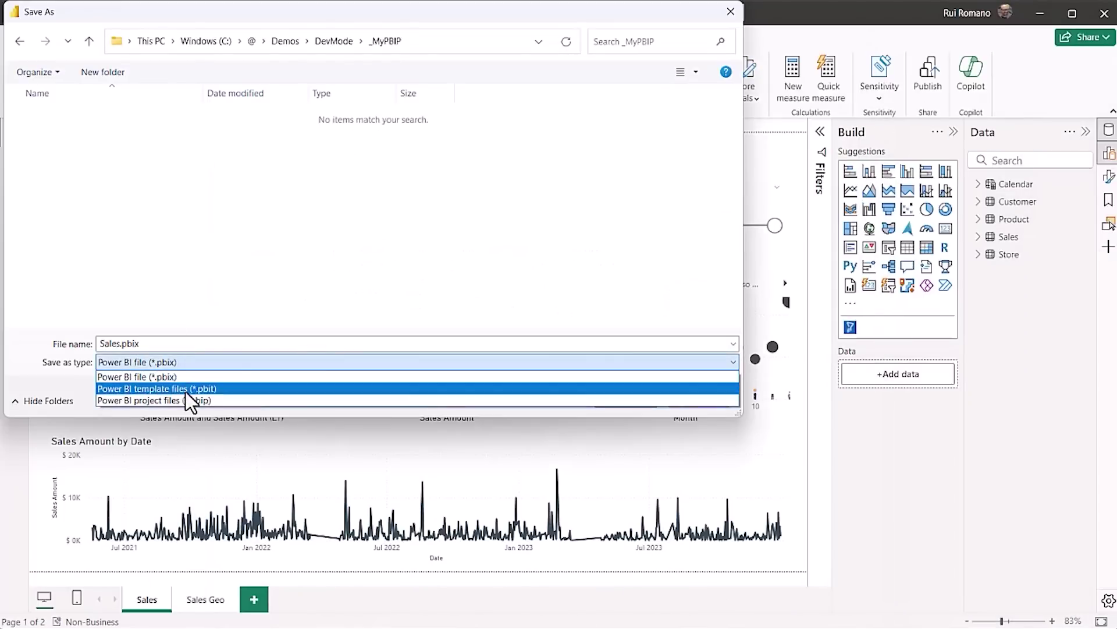
{"action": "left_click", "coordinate": [187, 400]}
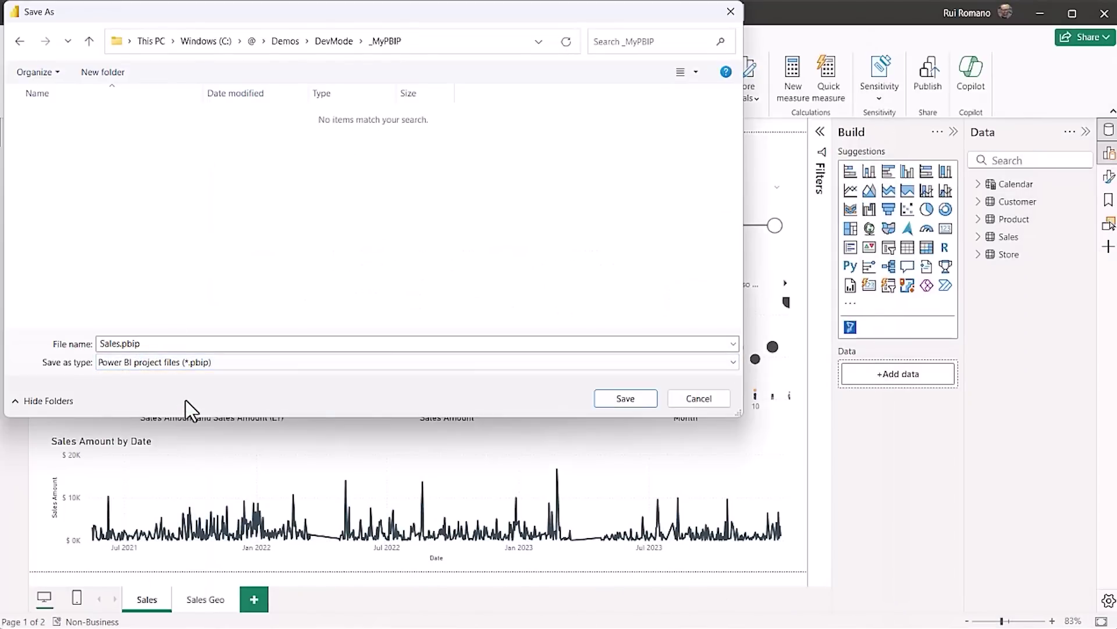
{"action": "left_click", "coordinate": [614, 397]}
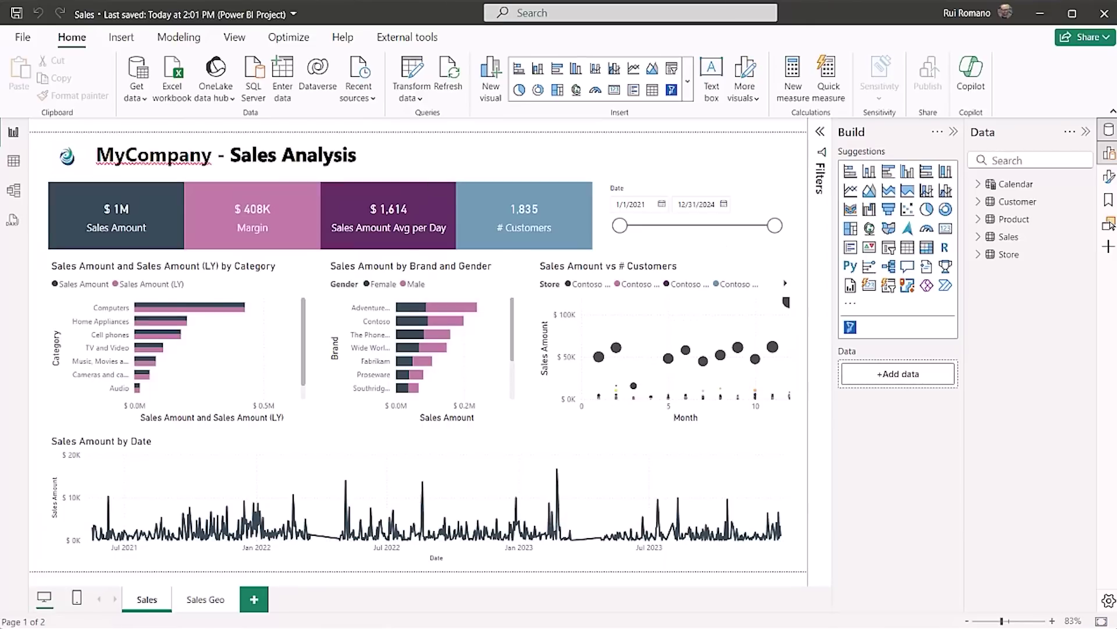
Browse to the Sales.Report definition folder and open it in Visual Studio Code.
{"action": "left_click", "coordinate": [281, 20]}
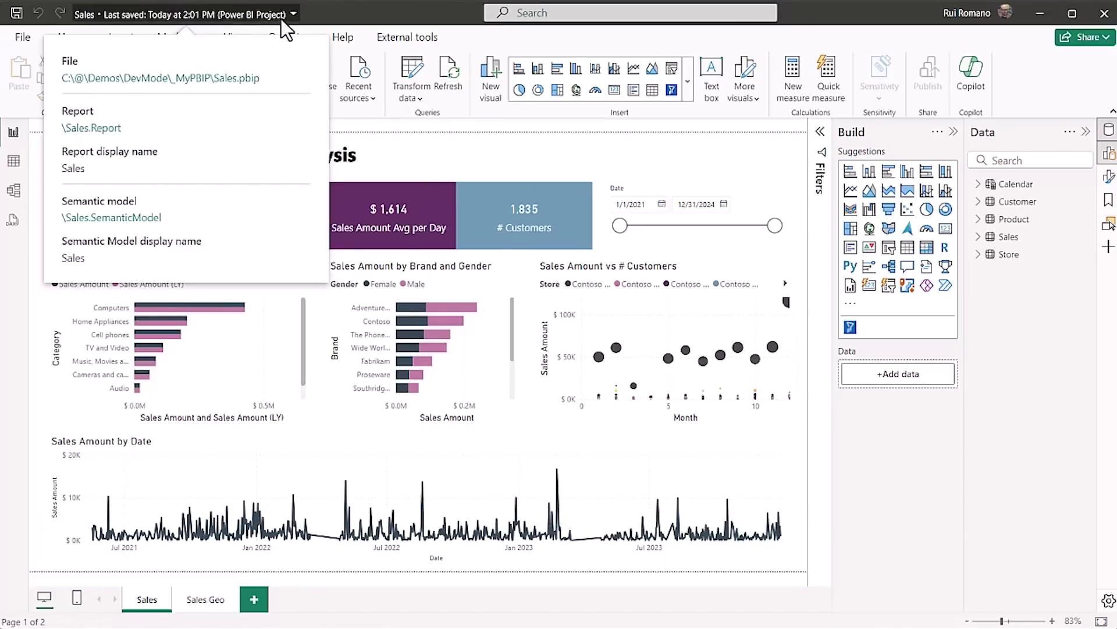
{"action": "left_click", "coordinate": [107, 131]}
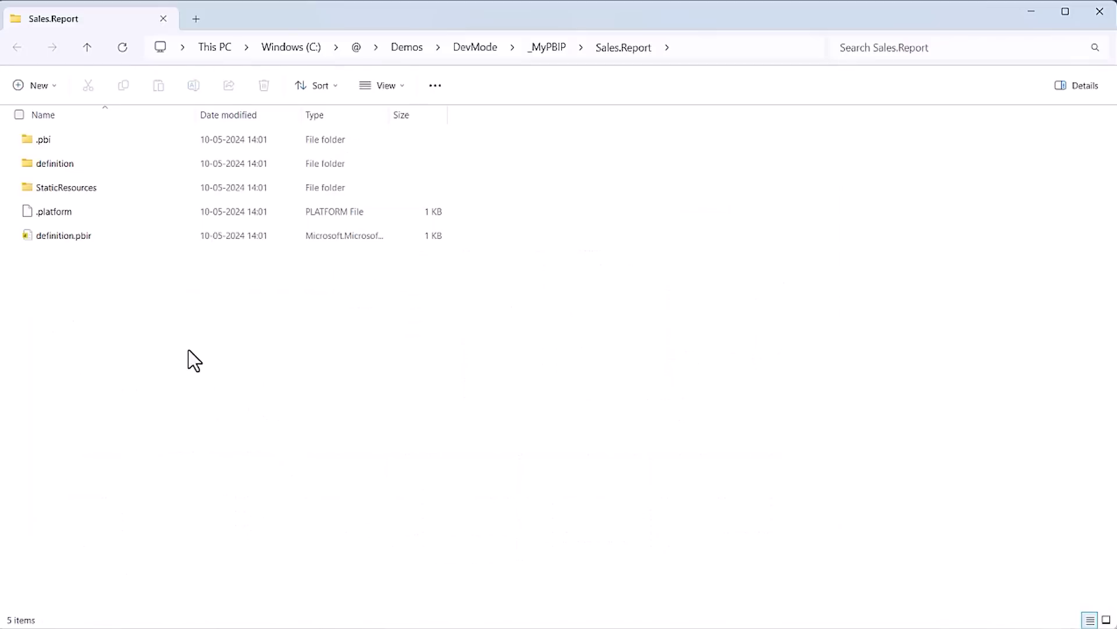
{"action": "double_click", "coordinate": [71, 167]}
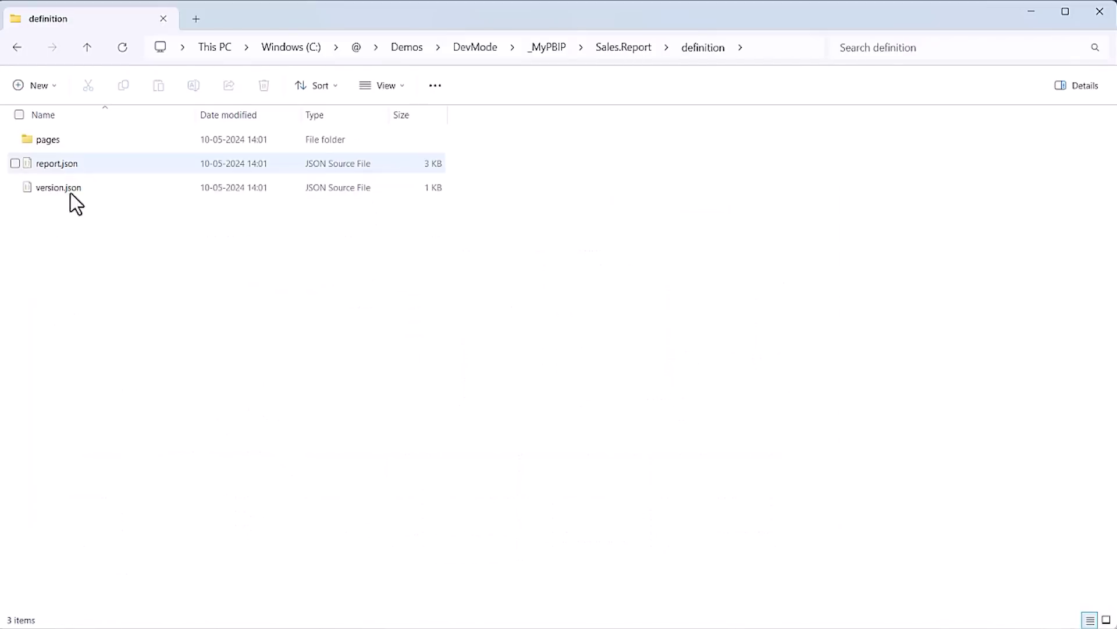
{"action": "right_click", "coordinate": [67, 239]}
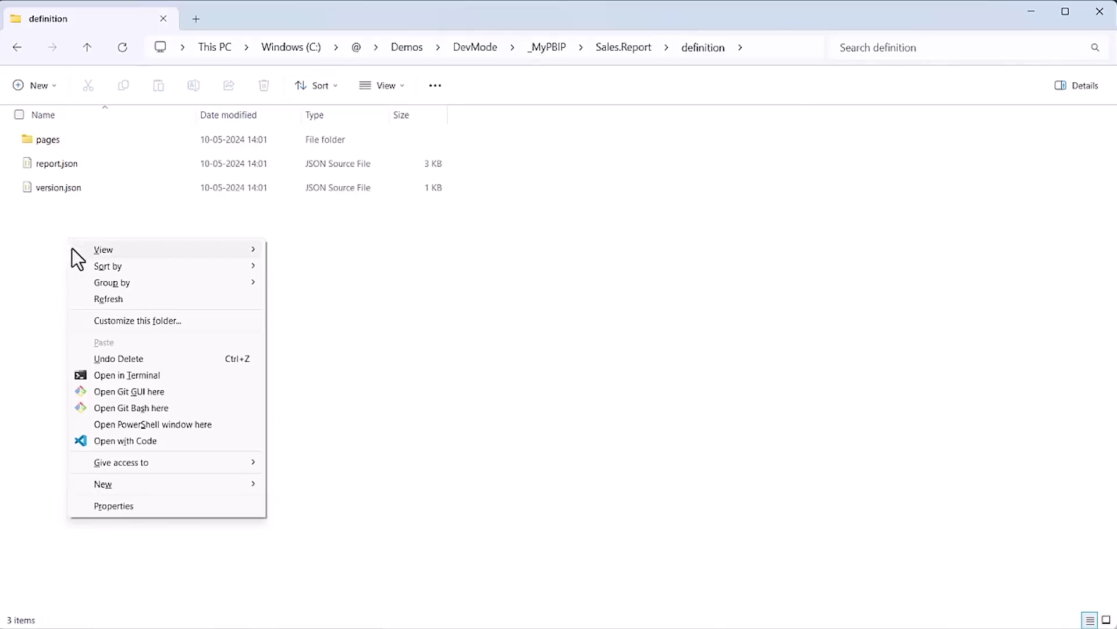
{"action": "left_click", "coordinate": [134, 438]}
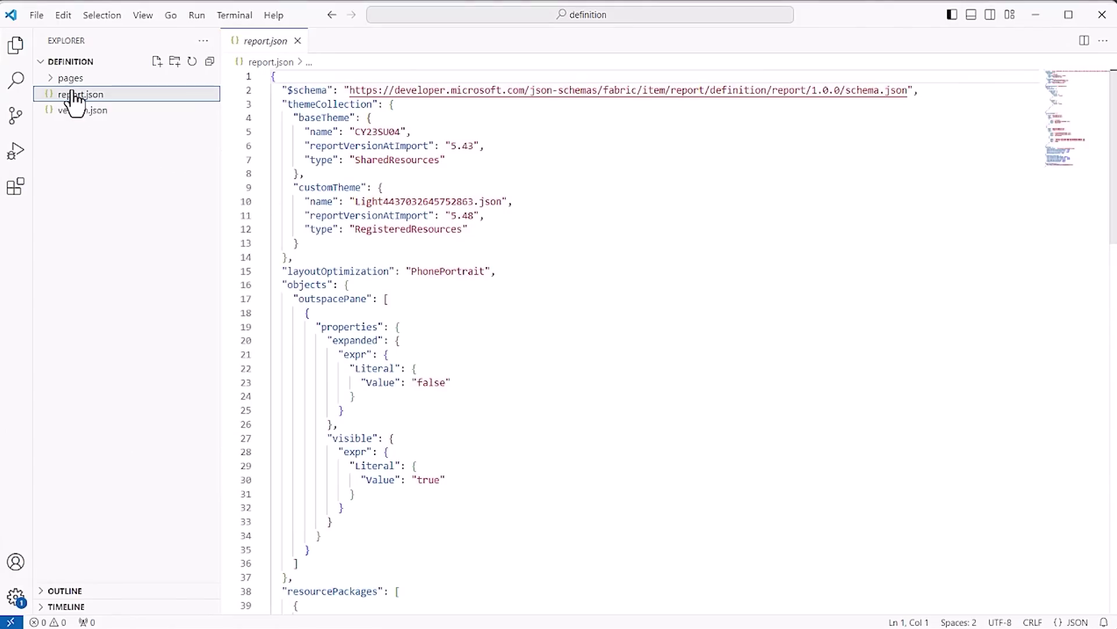
Open visual.json of visual 0f9bcdc145fc9e6fdc33 under pages > ReportSection > visuals.
{"action": "left_click", "coordinate": [52, 80]}
{"action": "left_click", "coordinate": [55, 94]}
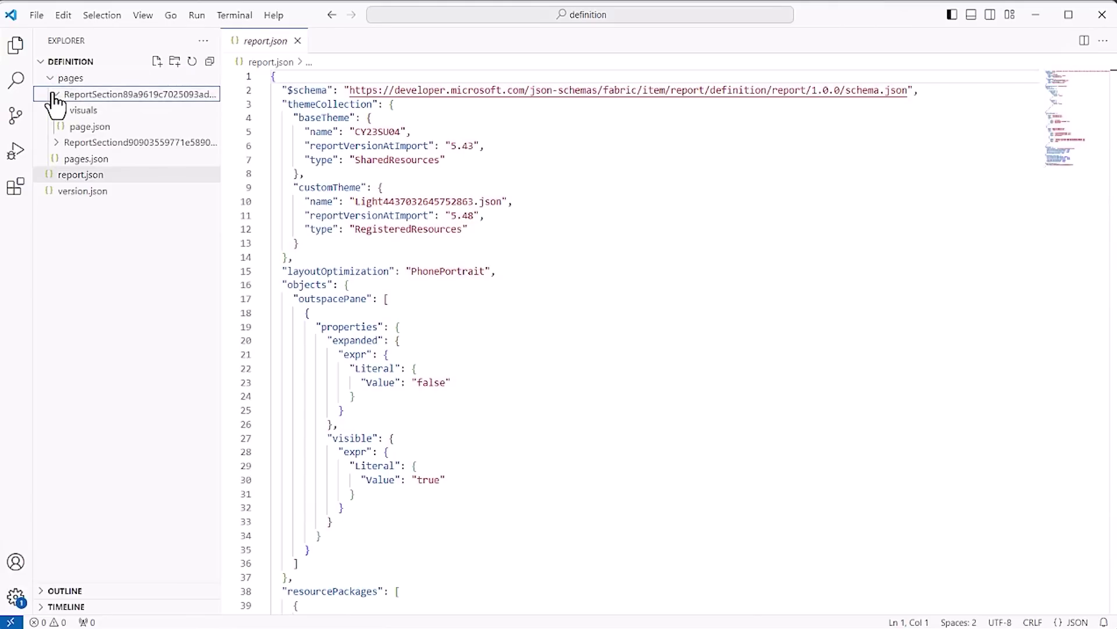
{"action": "left_click", "coordinate": [65, 112]}
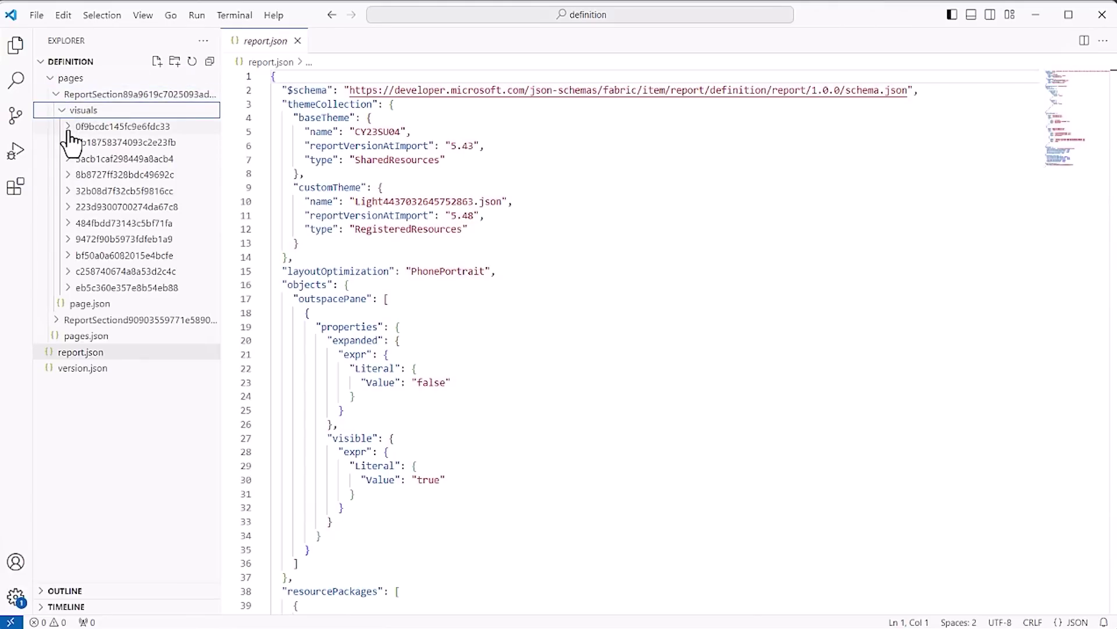
{"action": "left_click", "coordinate": [68, 127]}
{"action": "left_click", "coordinate": [96, 159]}
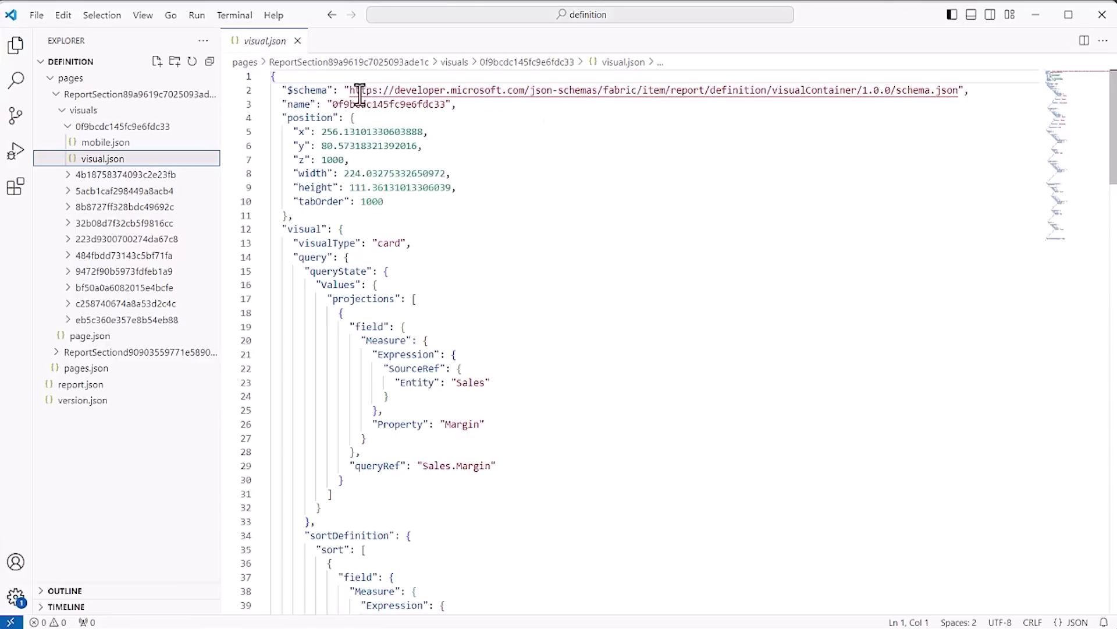
Select the $schema URL and test-edit tabOrder, removing the stray 's' again.
{"action": "left_click_drag", "start_coordinate": [350, 92], "coordinate": [962, 96]}
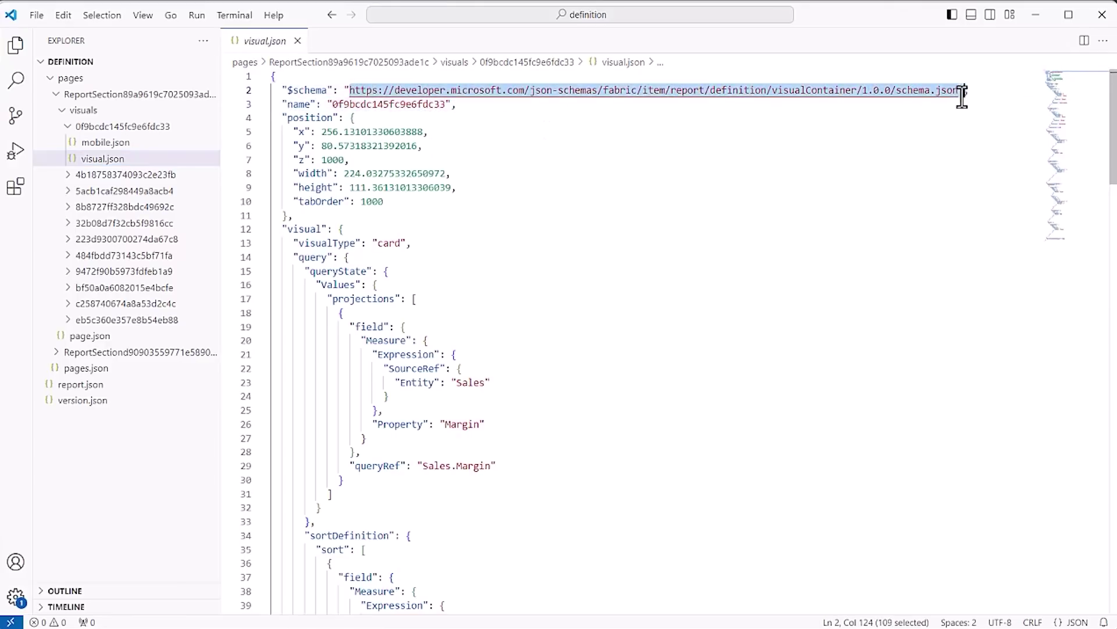
{"action": "left_click", "coordinate": [658, 132]}
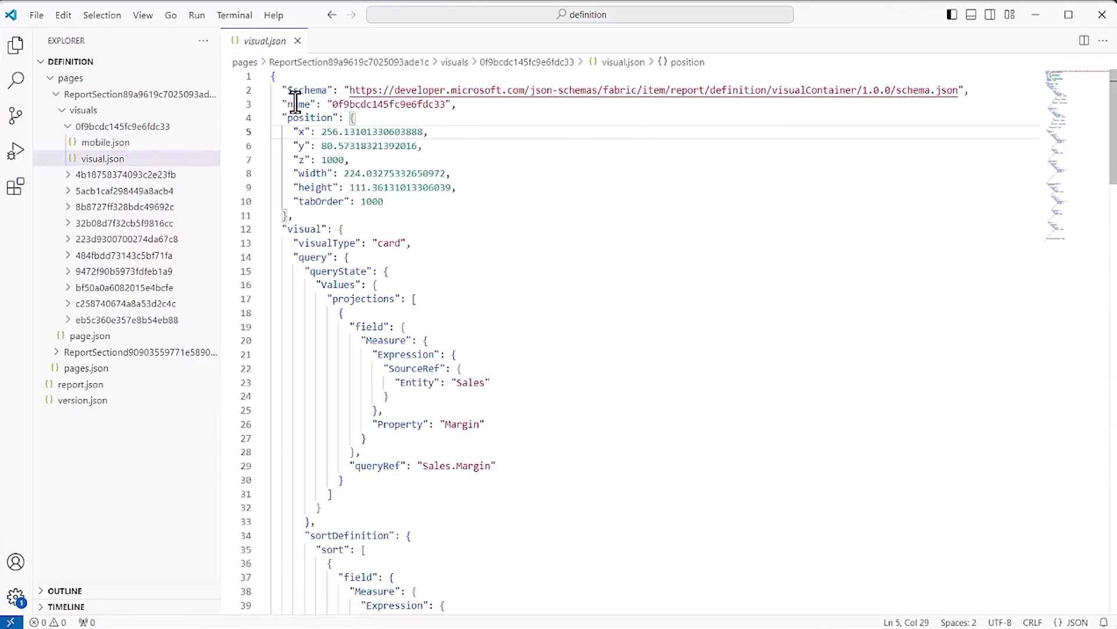
{"action": "mouse_move", "coordinate": [298, 118]}
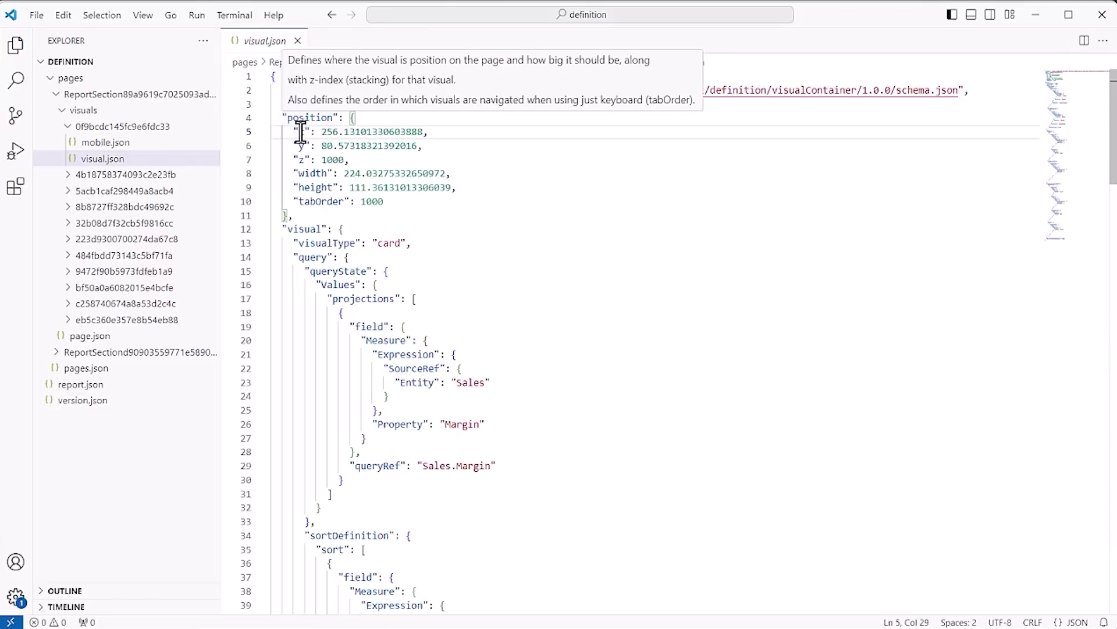
{"action": "left_click", "coordinate": [314, 201]}
{"action": "type", "text": "s"}
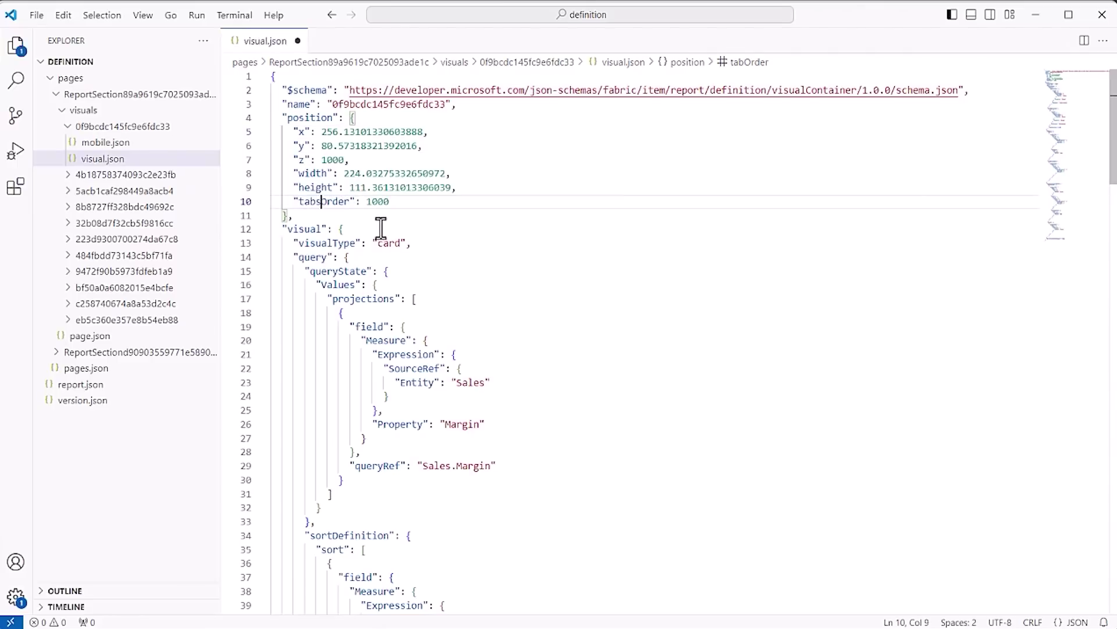
{"action": "mouse_move", "coordinate": [328, 199]}
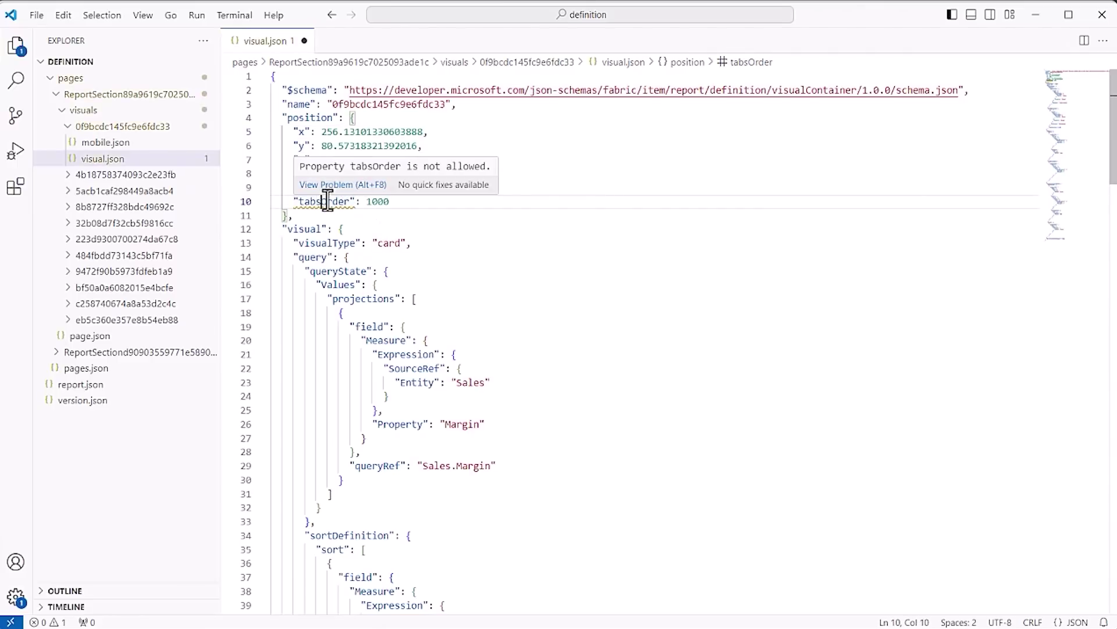
{"action": "key", "text": "BackSpace"}
Insert an empty line after the visualType card entry, dismissing the property suggestions.
{"action": "left_click", "coordinate": [437, 240]}
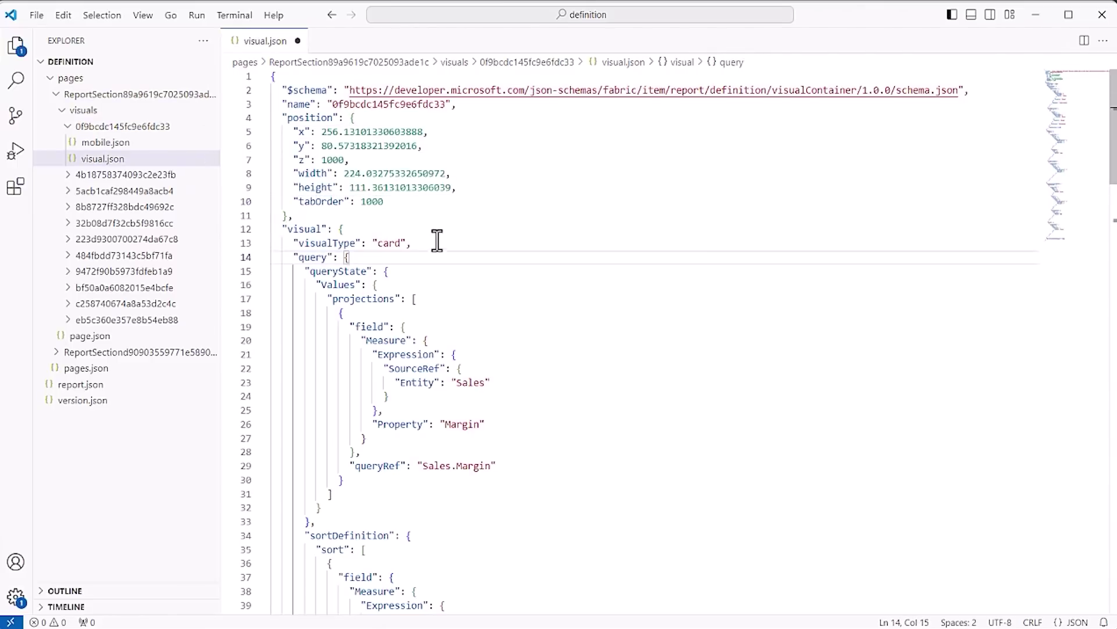
{"action": "left_click", "coordinate": [437, 243]}
{"action": "key", "text": "Return"}
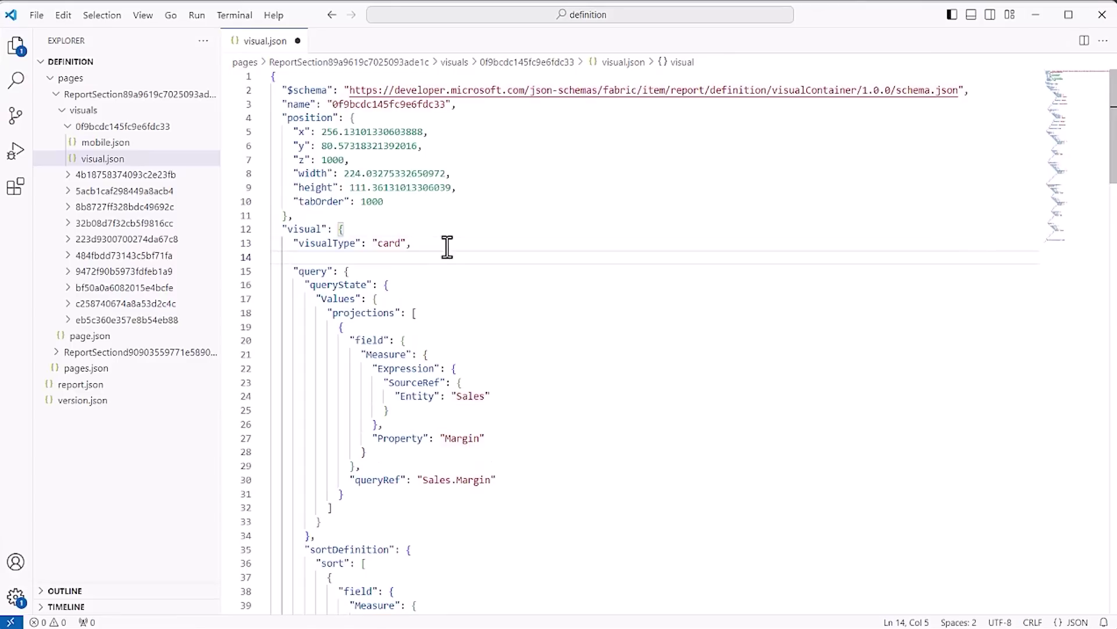
{"action": "key", "text": "ctrl+space"}
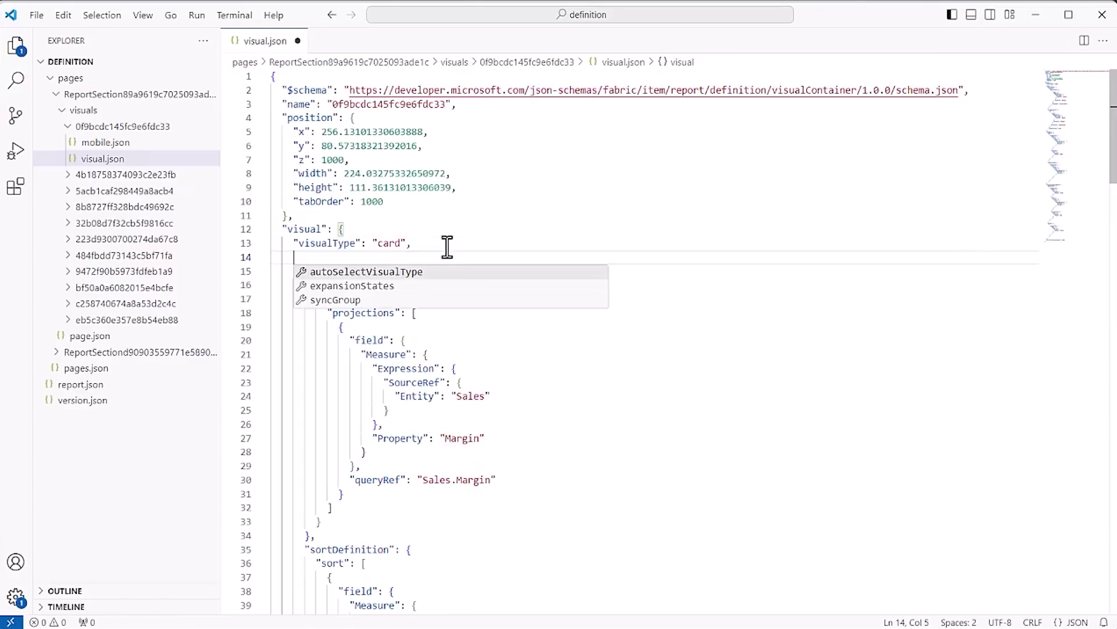
{"action": "key", "text": "BackSpace"}
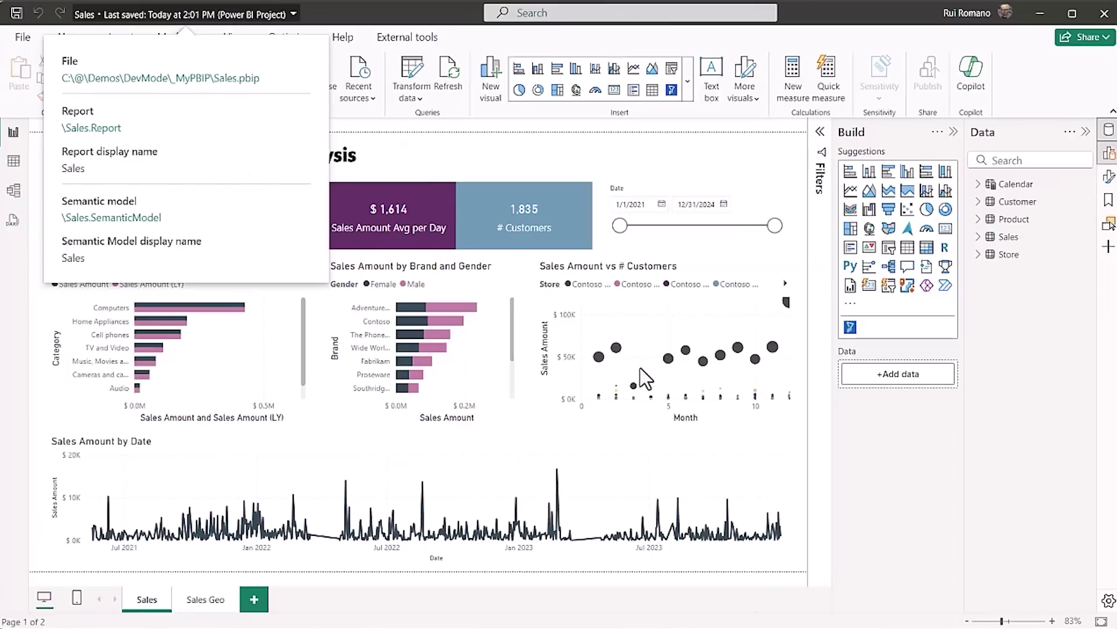
Give the Sales Amount card a black (#000000) background.
{"action": "left_click", "coordinate": [176, 204]}
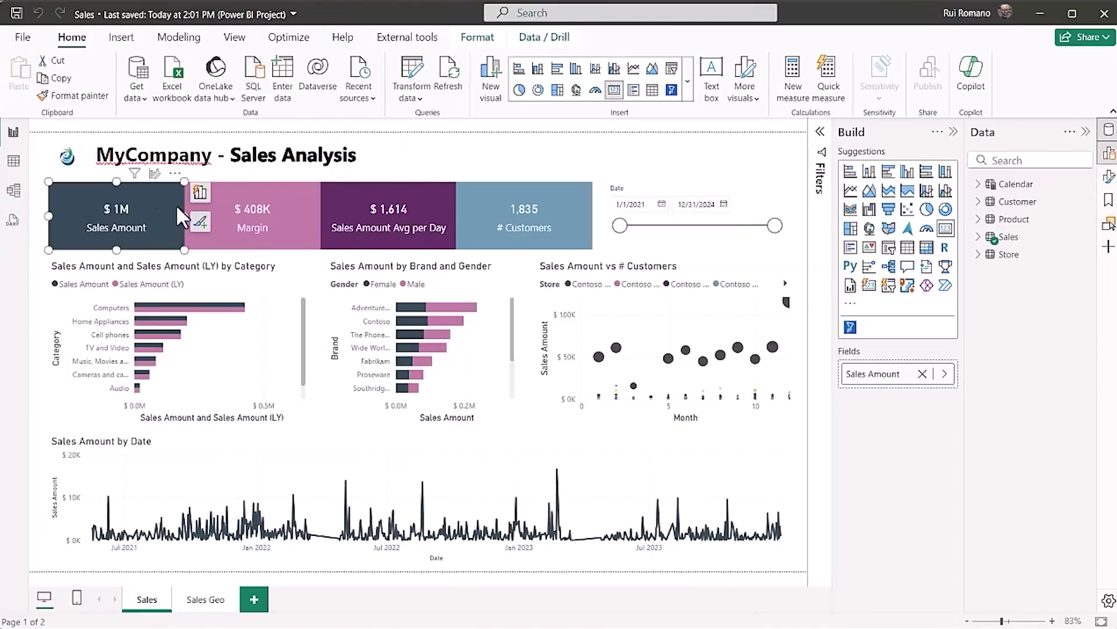
{"action": "left_click", "coordinate": [175, 172]}
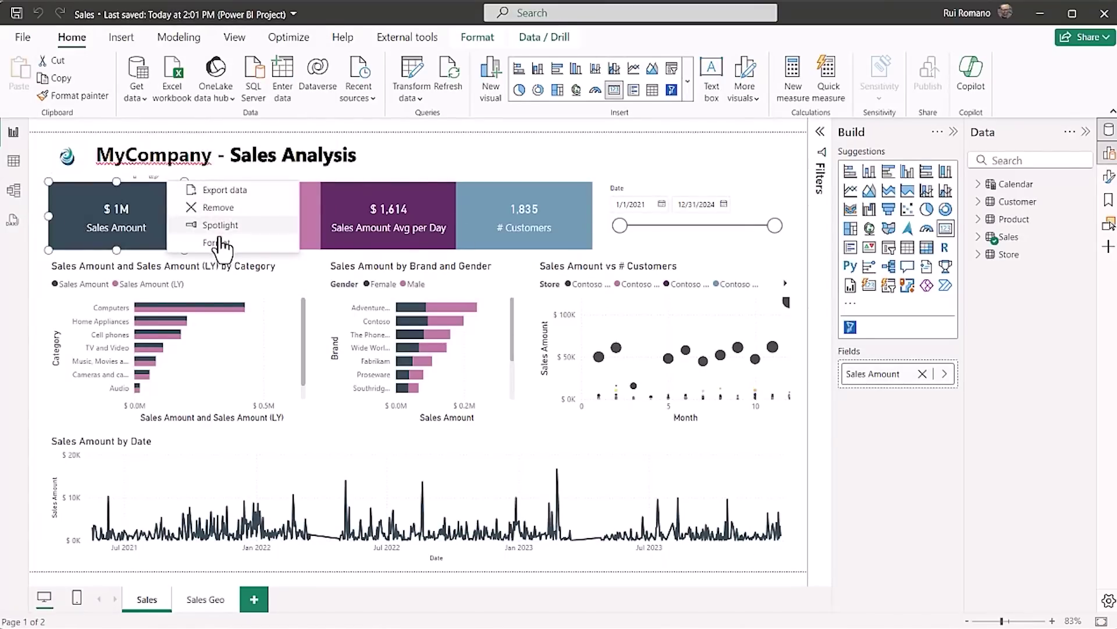
{"action": "left_click", "coordinate": [221, 243]}
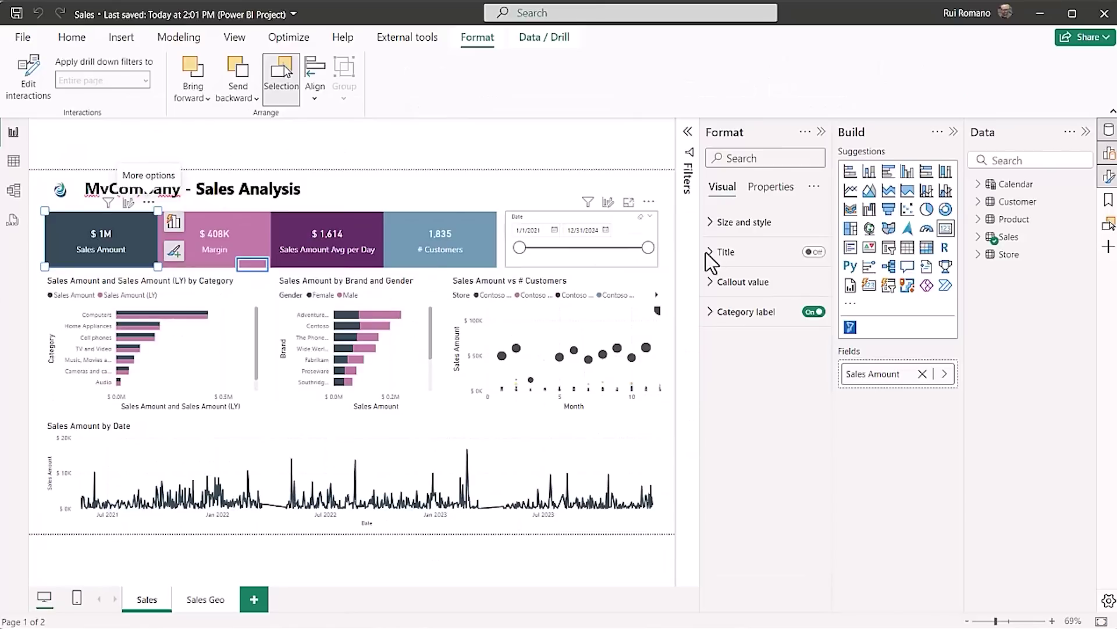
{"action": "left_click", "coordinate": [722, 221]}
{"action": "left_click", "coordinate": [748, 500]}
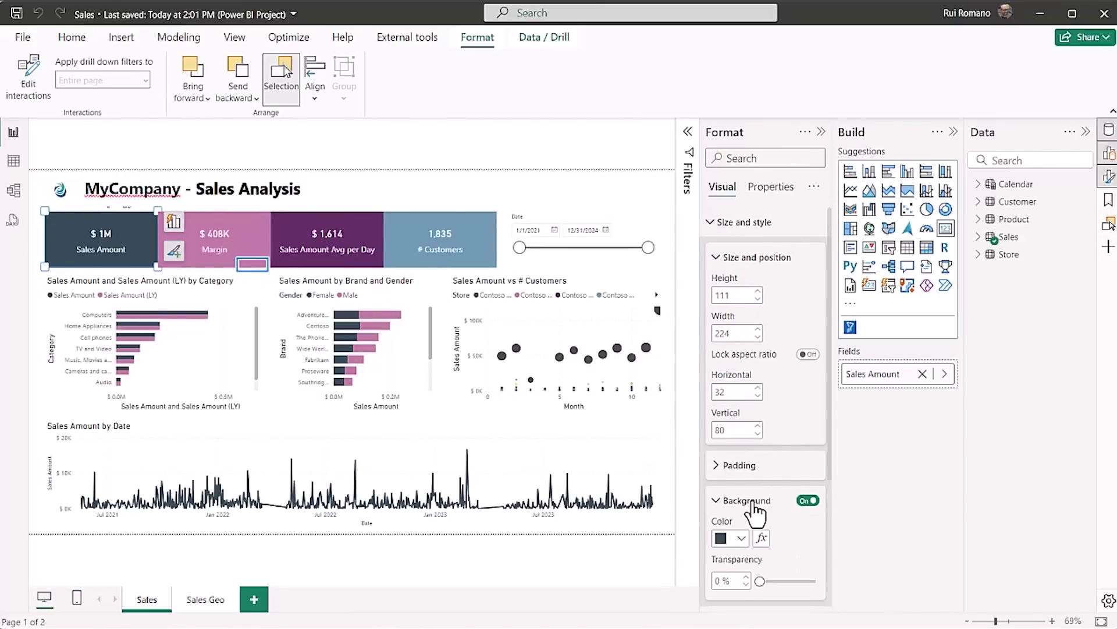
{"action": "left_click", "coordinate": [740, 537]}
{"action": "left_click", "coordinate": [757, 504]}
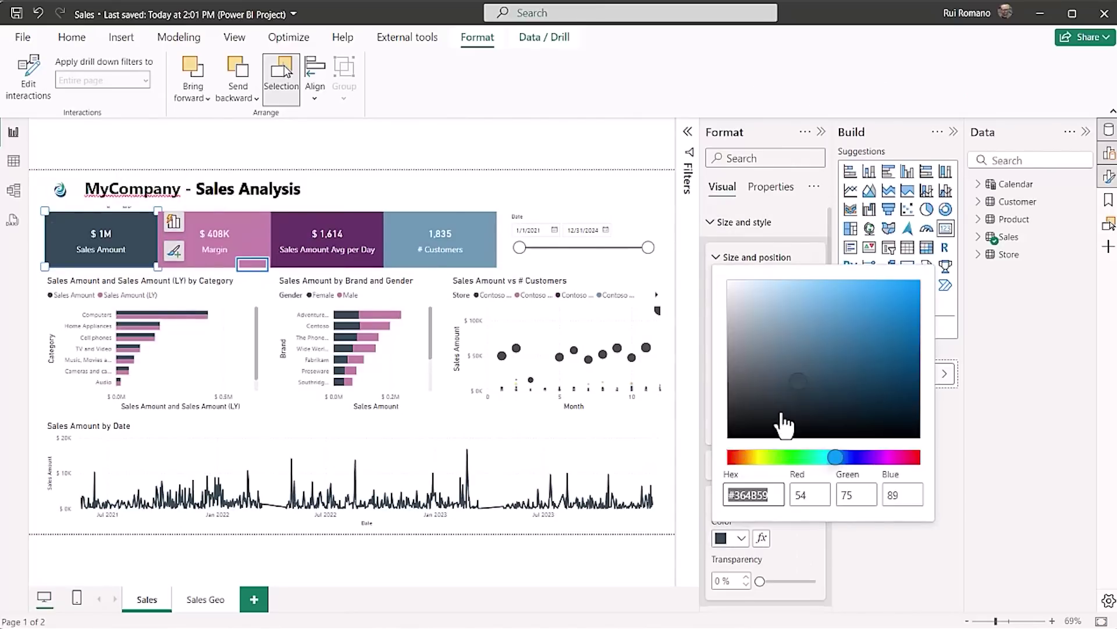
{"action": "left_click_drag", "start_coordinate": [780, 425], "coordinate": [721, 437]}
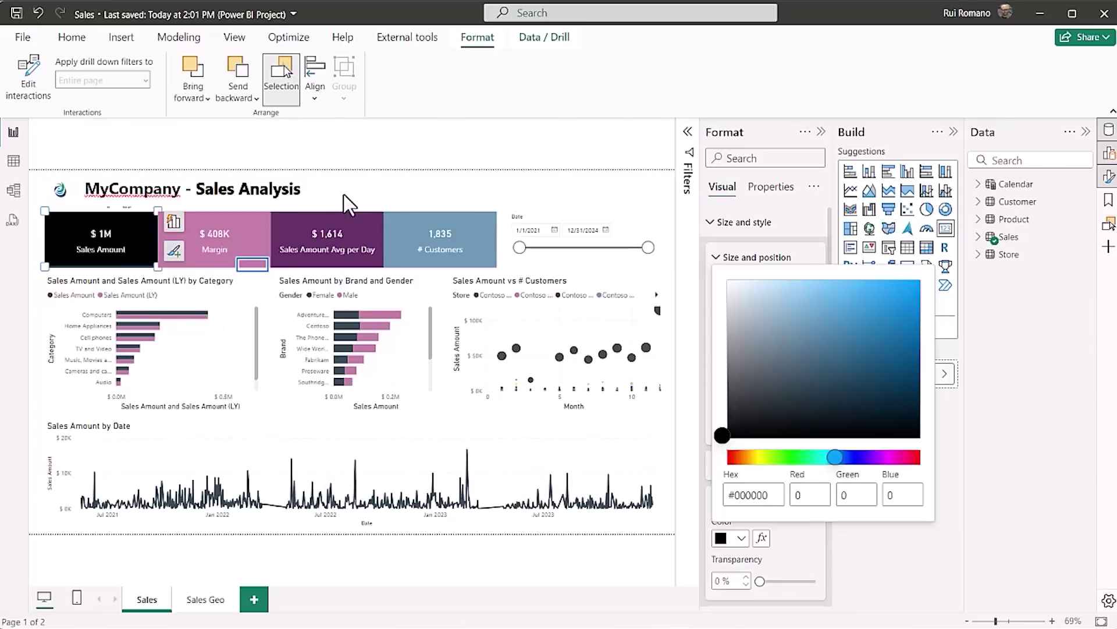
{"action": "left_click", "coordinate": [361, 199]}
Turn the category bar chart into a treemap using Suggest a visual.
{"action": "left_click", "coordinate": [250, 316]}
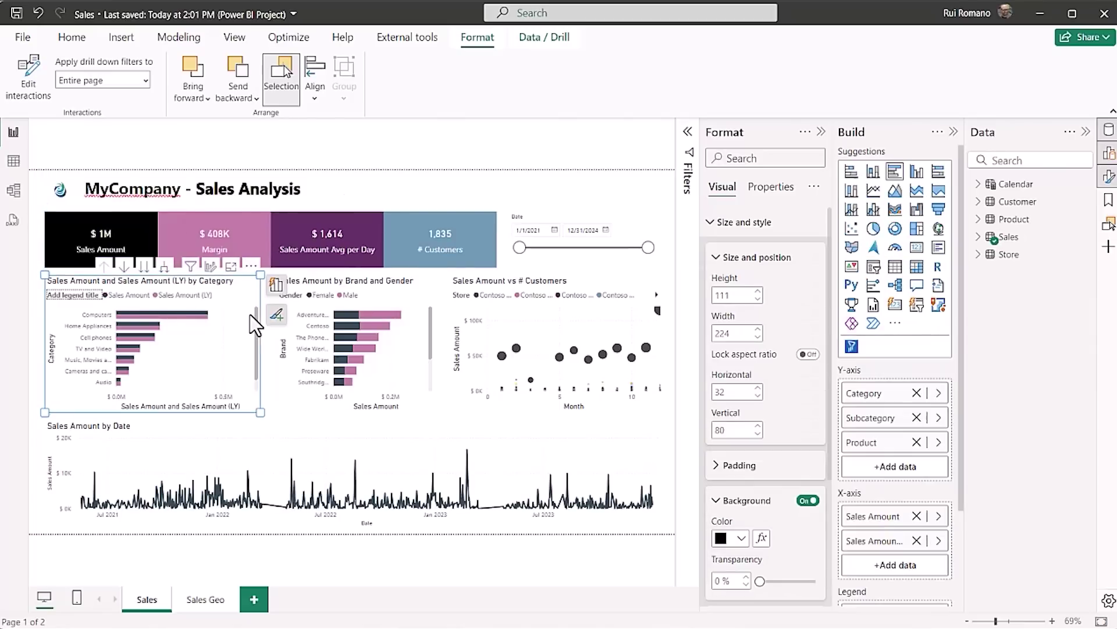
{"action": "left_click", "coordinate": [276, 285]}
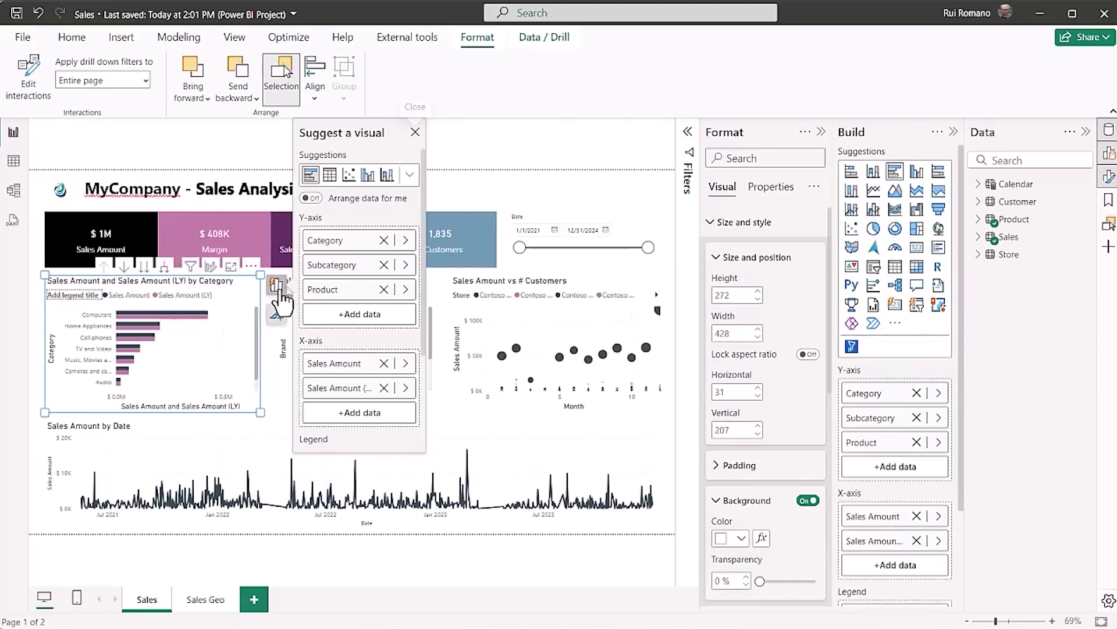
{"action": "left_click", "coordinate": [410, 175]}
{"action": "left_click", "coordinate": [312, 255]}
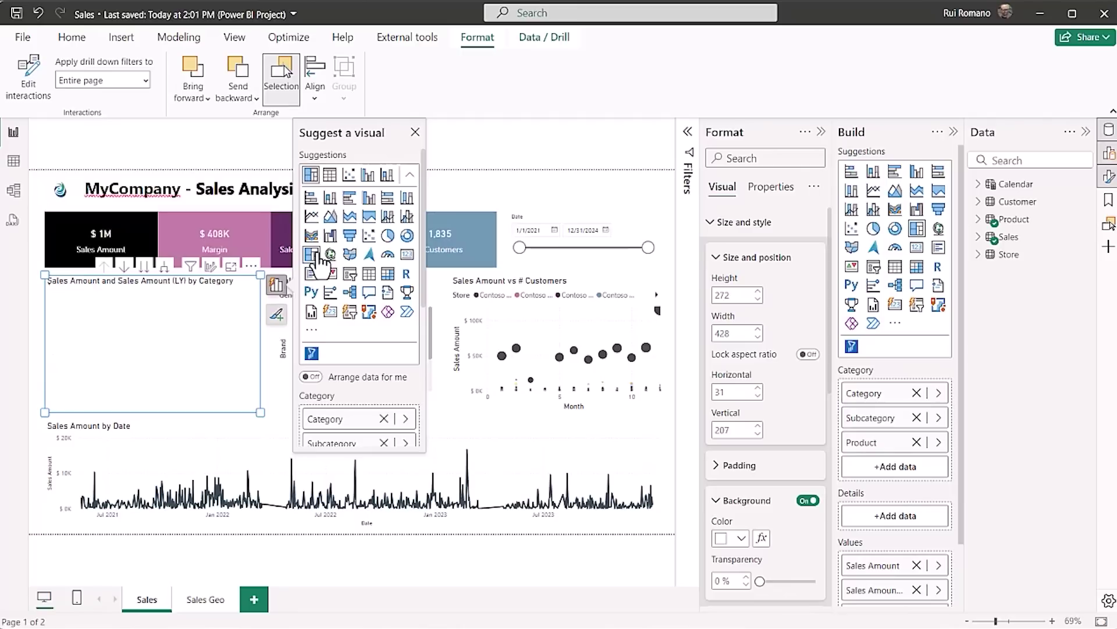
Save the project and open the _MyPBIP folder in Visual Studio Code.
{"action": "left_click", "coordinate": [22, 18]}
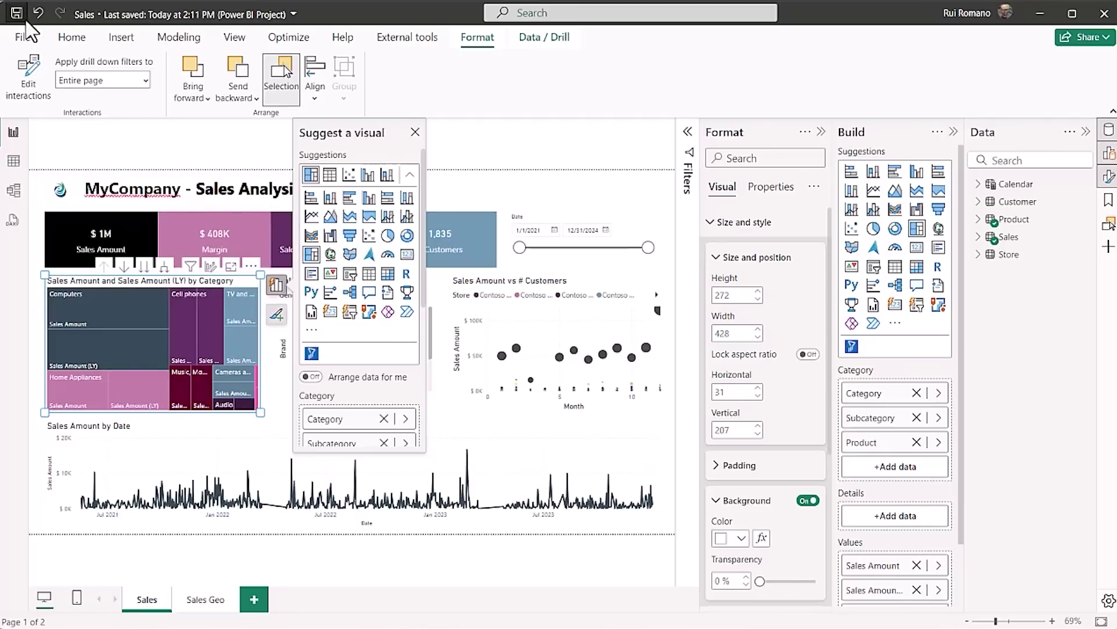
{"action": "left_click", "coordinate": [220, 16]}
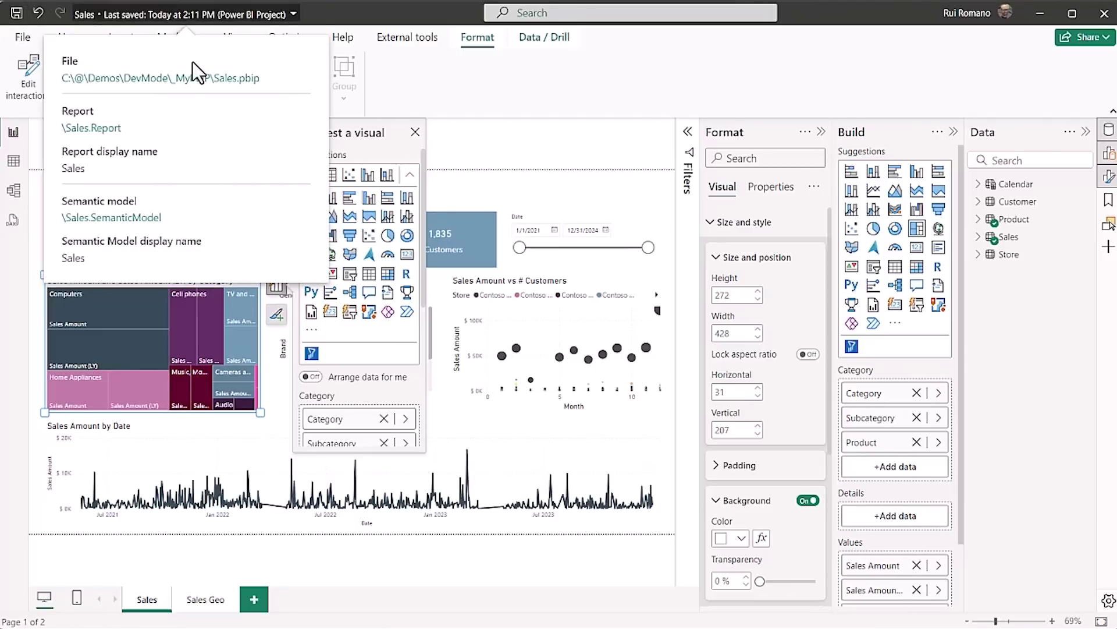
{"action": "left_click", "coordinate": [182, 87]}
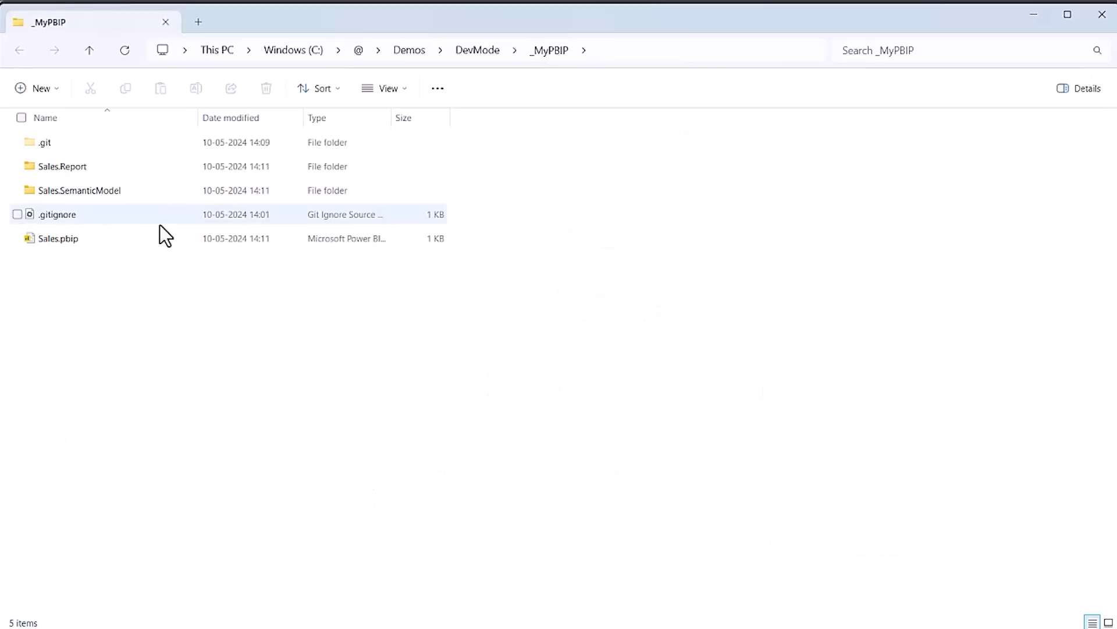
{"action": "right_click", "coordinate": [122, 276]}
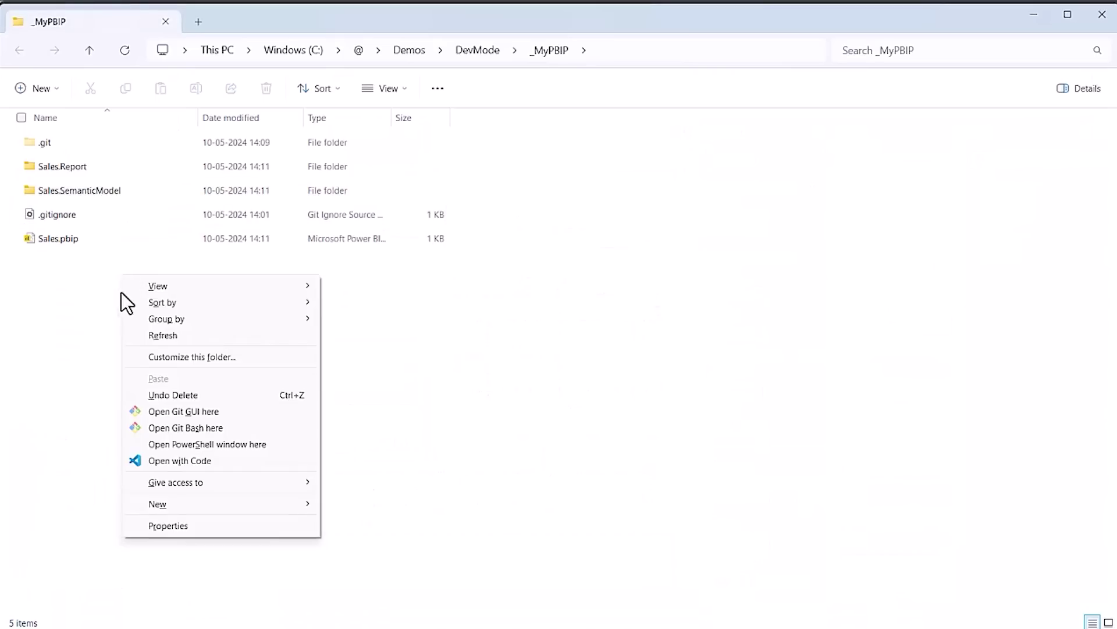
{"action": "left_click", "coordinate": [169, 459]}
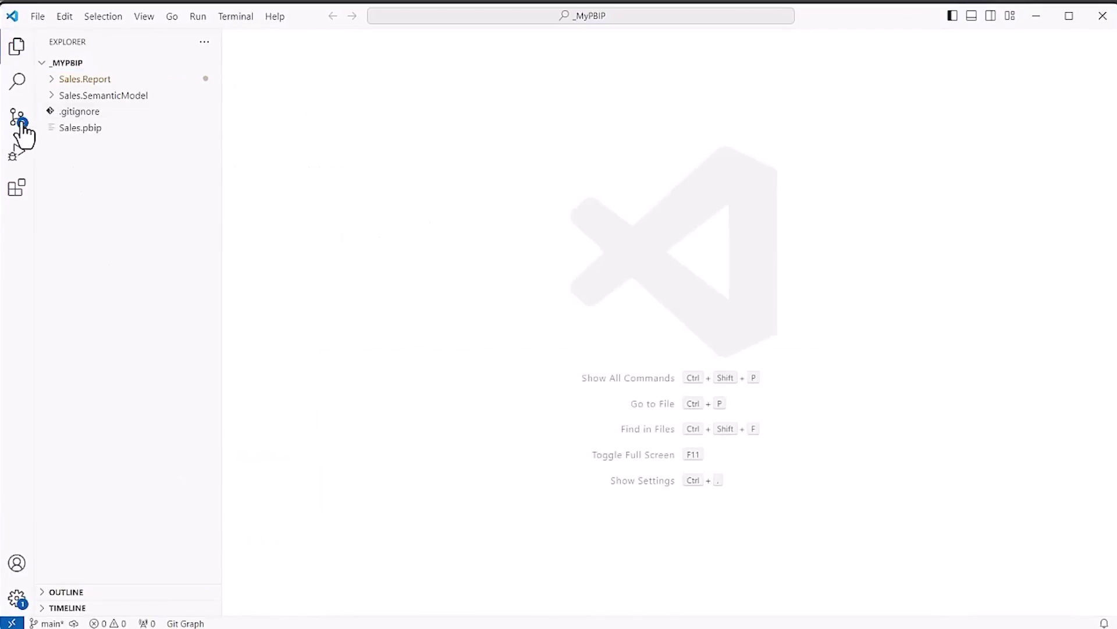
Inspect the side-by-side diffs of both modified visual.json files in Source Control.
{"action": "left_click", "coordinate": [19, 121]}
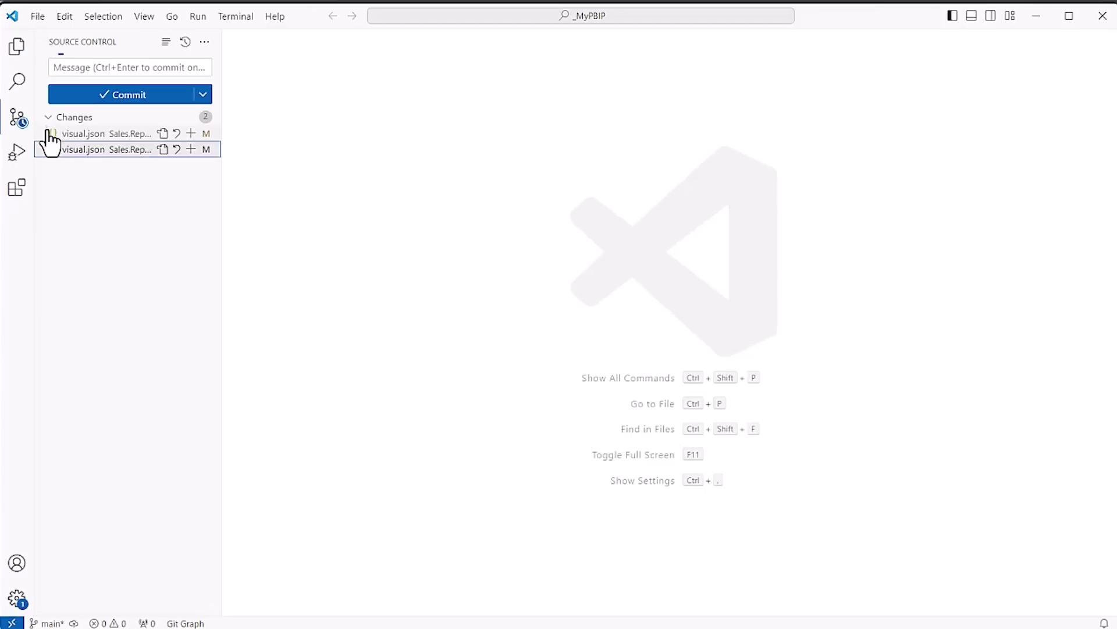
{"action": "left_click", "coordinate": [66, 134]}
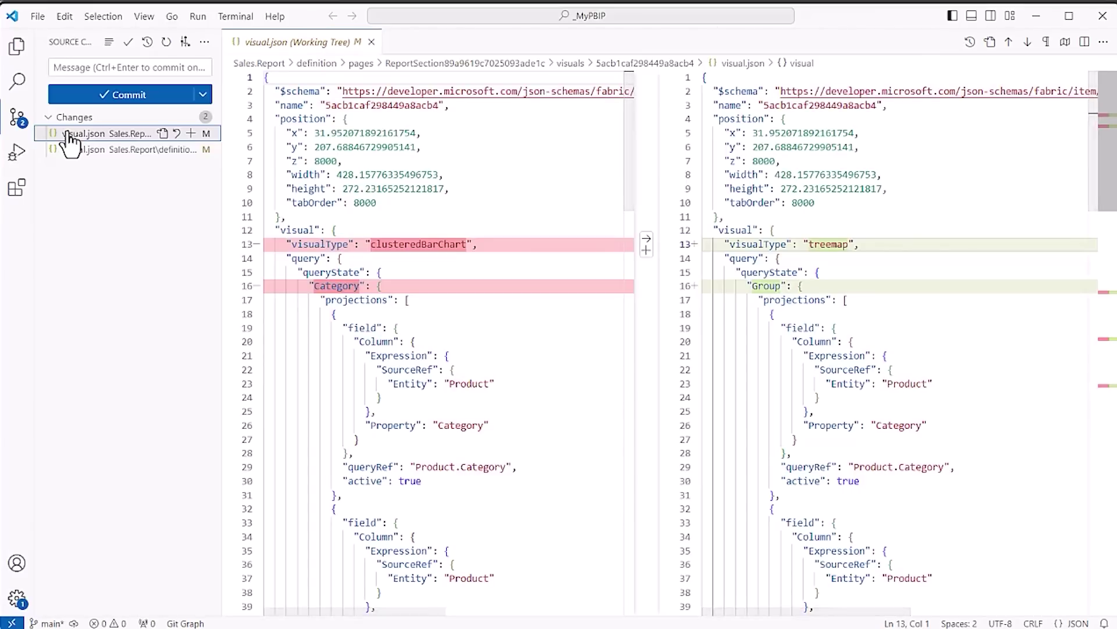
{"action": "left_click", "coordinate": [80, 150]}
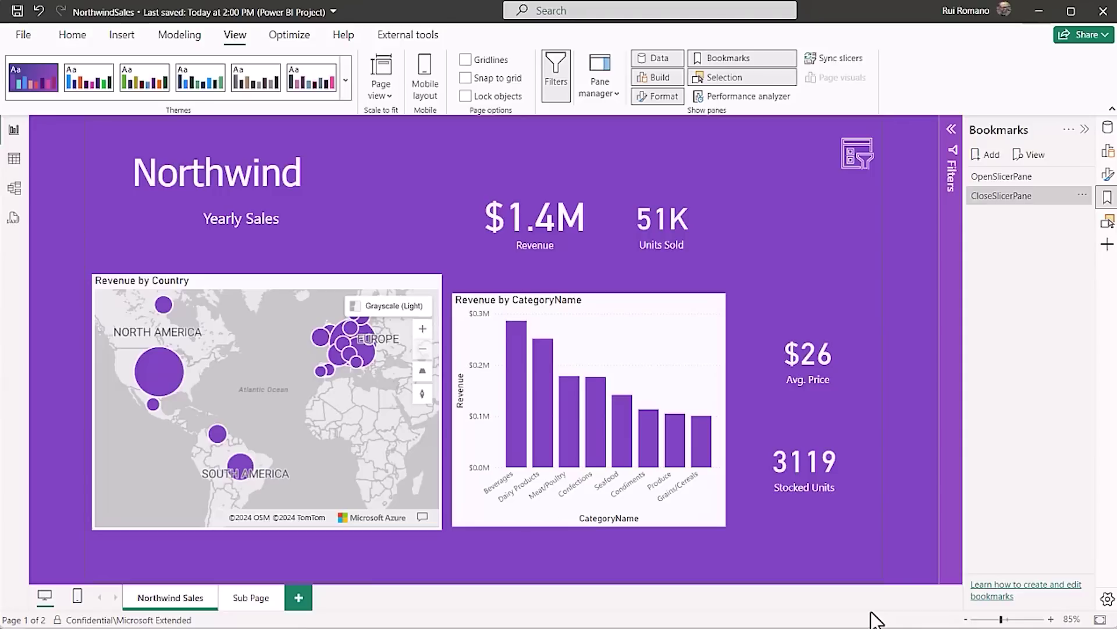
Toggle the slicer pane bookmarks open, closed and open, then open NorthwindSales.Report in File Explorer.
{"action": "left_click", "coordinate": [858, 154], "text": "ctrl"}
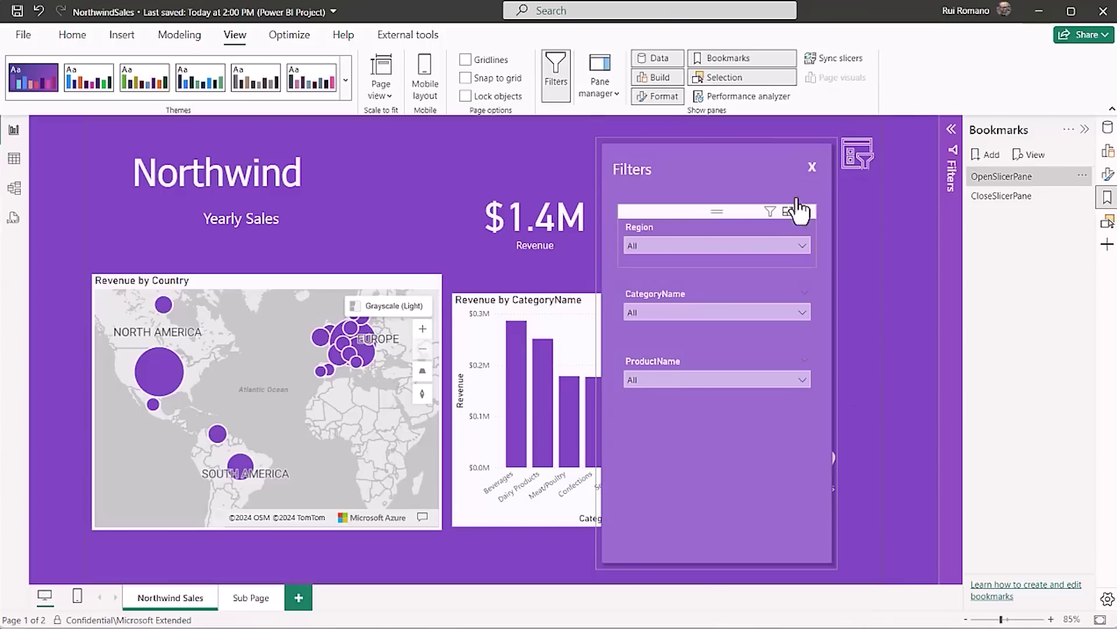
{"action": "left_click", "coordinate": [849, 159], "text": "ctrl"}
{"action": "left_click", "coordinate": [851, 166], "text": "ctrl"}
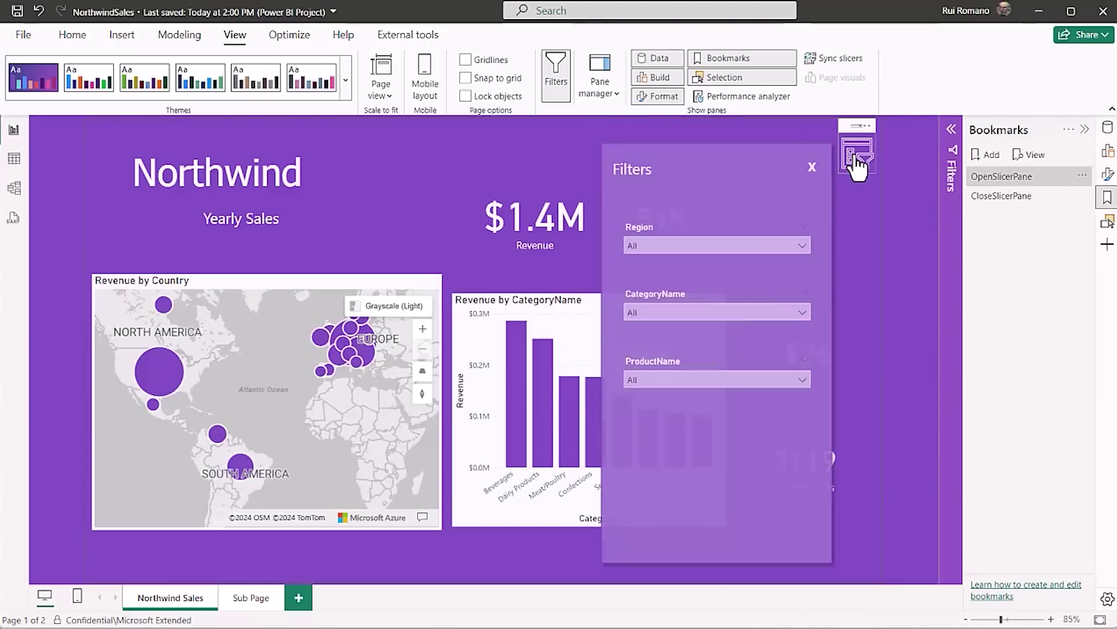
{"action": "left_click", "coordinate": [329, 17]}
{"action": "left_click", "coordinate": [132, 139]}
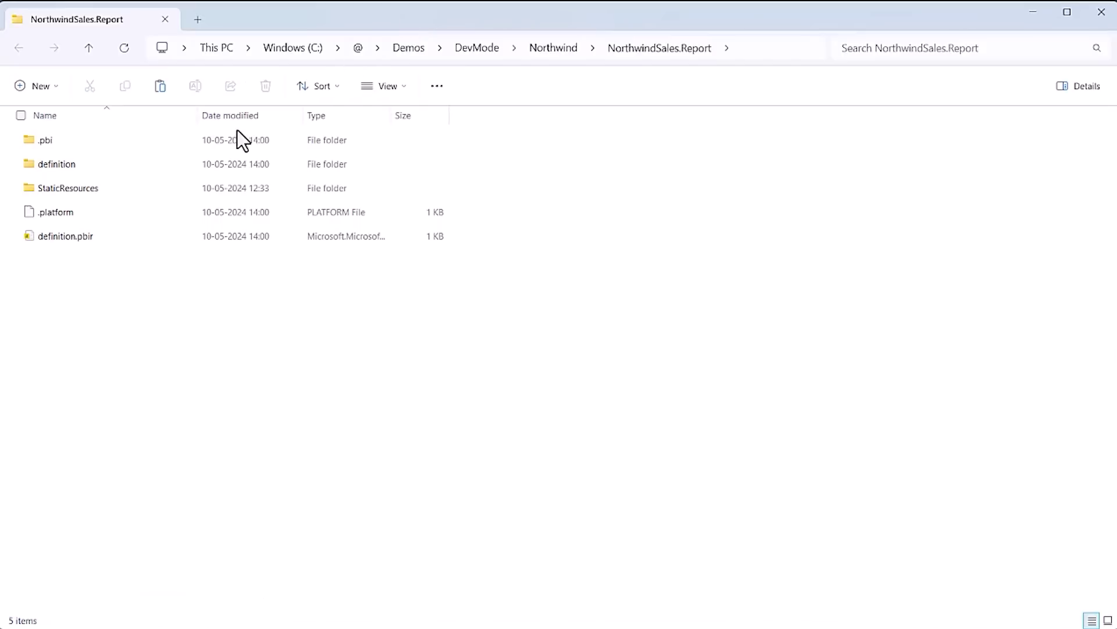
Copy Northwind's bookmarks folder and paste it into Sales.Report's definition folder.
{"action": "double_click", "coordinate": [64, 166]}
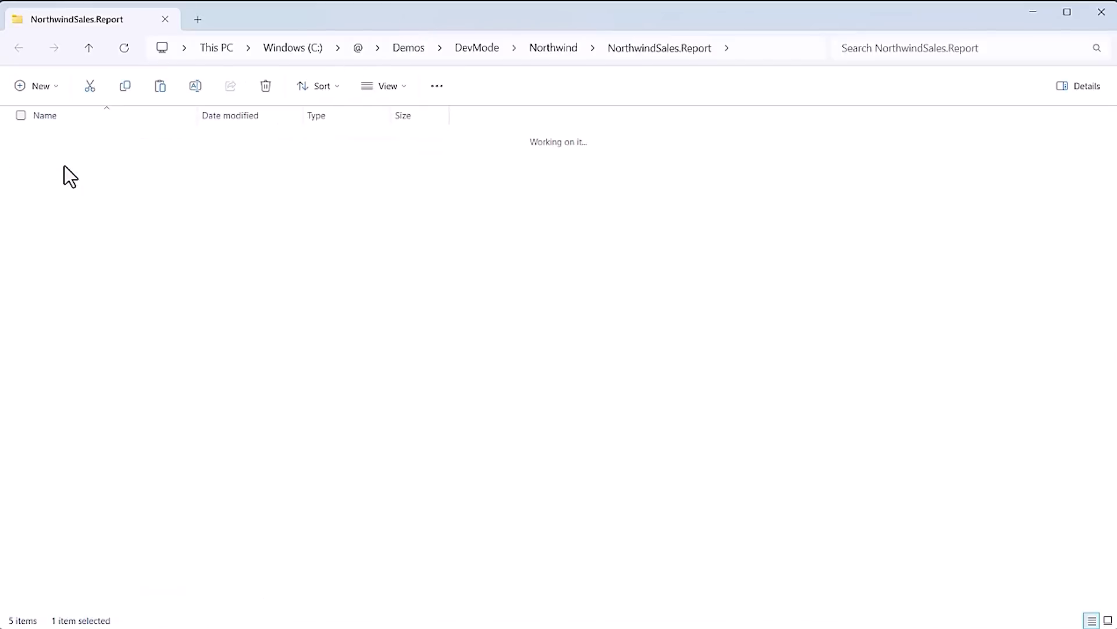
{"action": "left_click", "coordinate": [72, 145]}
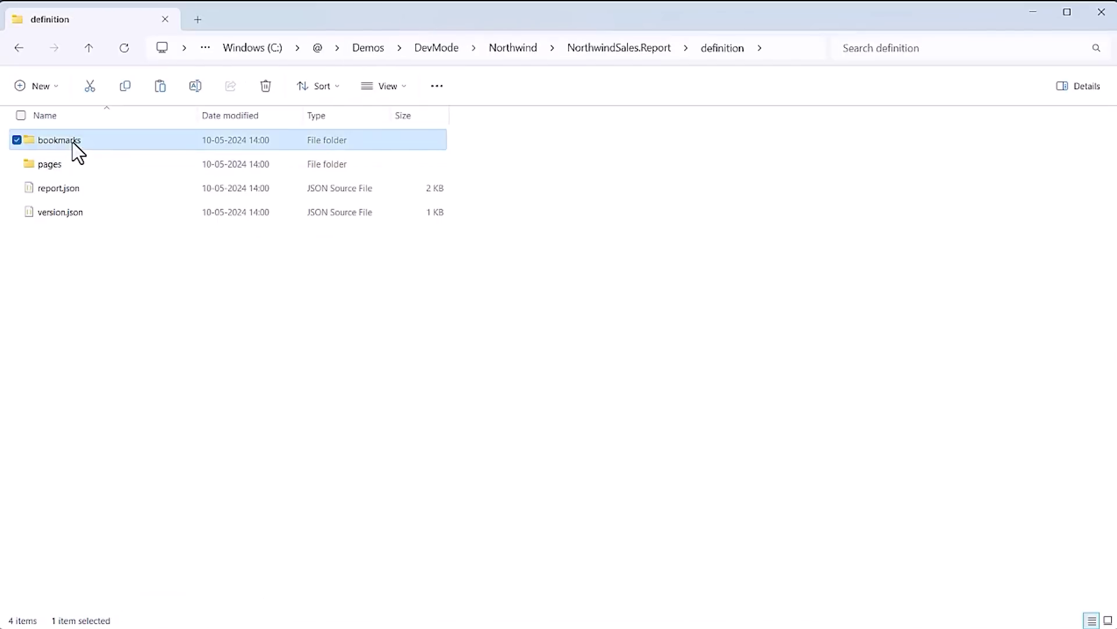
{"action": "right_click", "coordinate": [75, 143]}
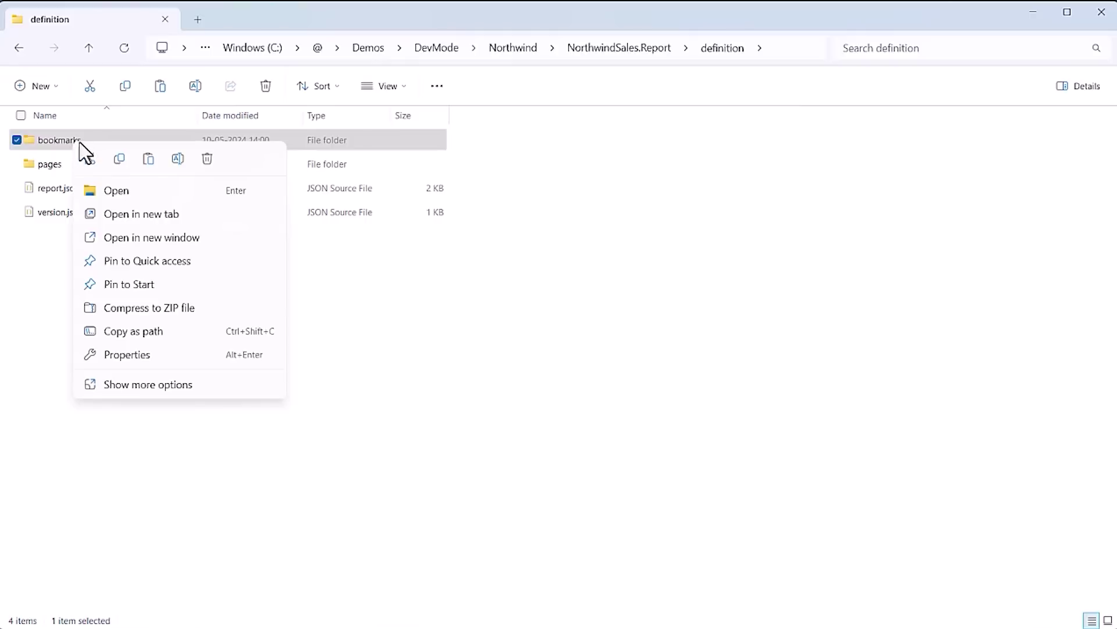
{"action": "left_click", "coordinate": [123, 159]}
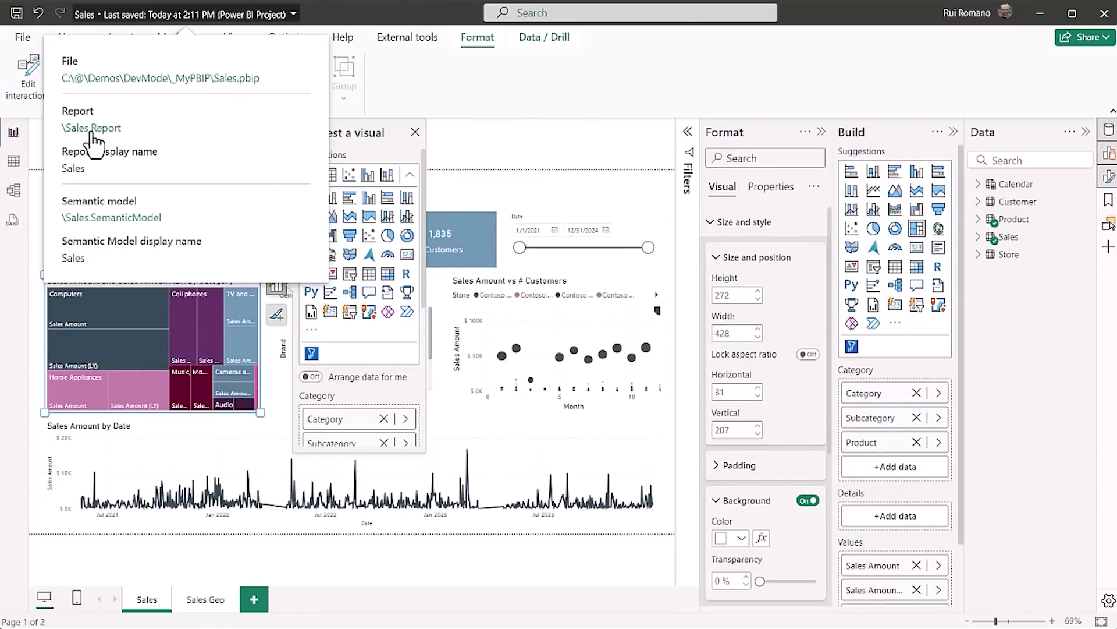
{"action": "left_click", "coordinate": [108, 127]}
{"action": "left_click", "coordinate": [103, 167]}
{"action": "double_click", "coordinate": [97, 165]}
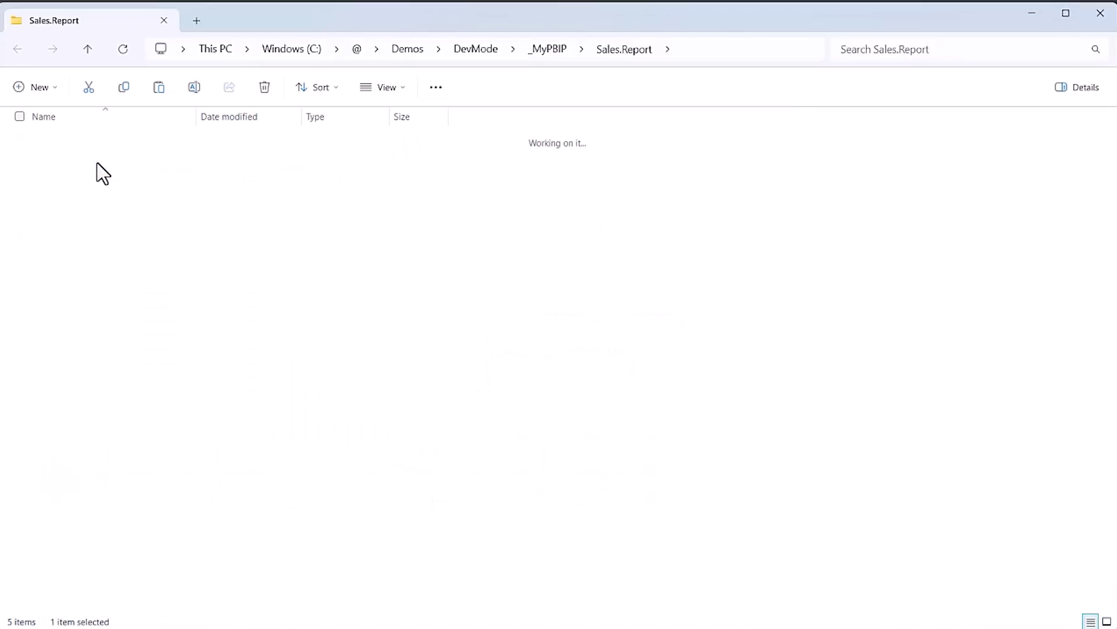
{"action": "right_click", "coordinate": [75, 233]}
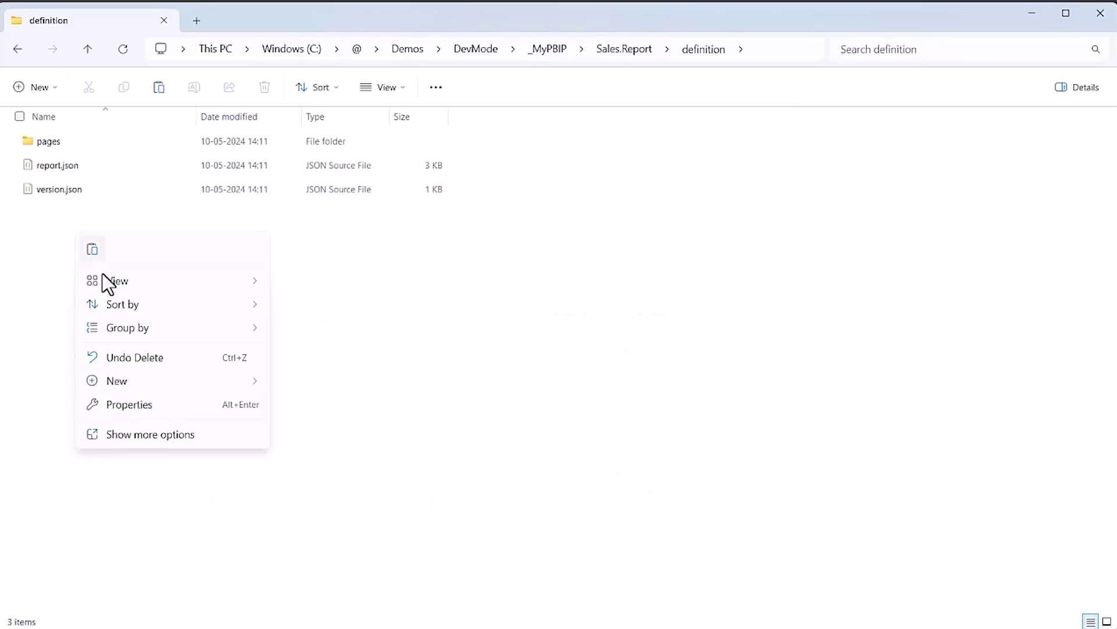
{"action": "left_click", "coordinate": [93, 251]}
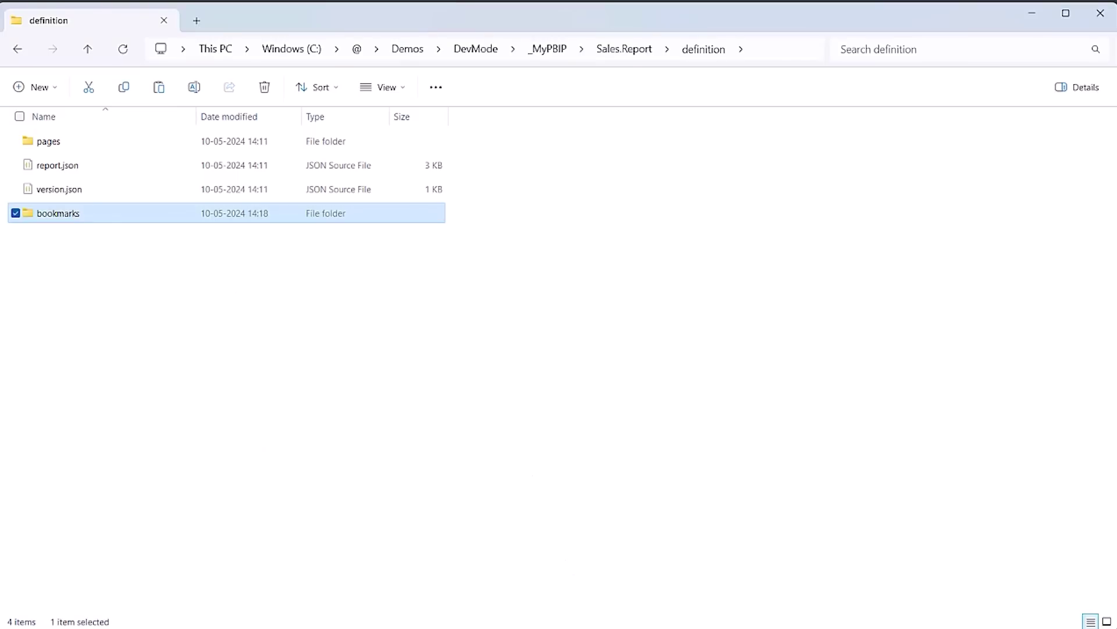
Copy Northwind page folder ReportSection13ec363c7b40169d39d0 into the Sales report's pages folder.
{"action": "key", "text": "alt+Tab"}
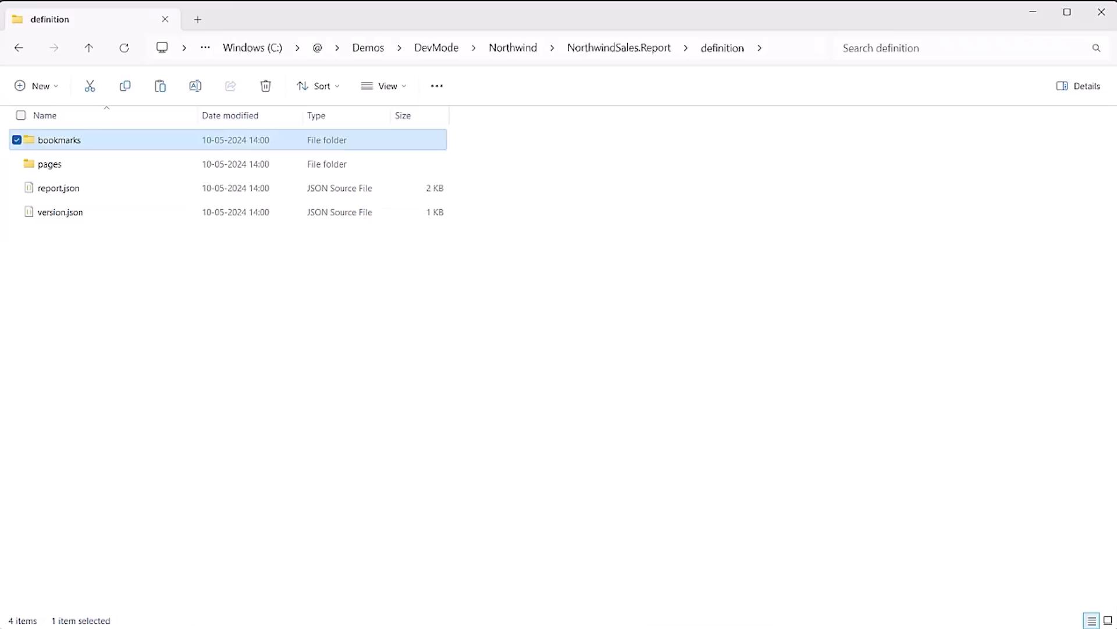
{"action": "left_click", "coordinate": [79, 171]}
{"action": "double_click", "coordinate": [78, 171]}
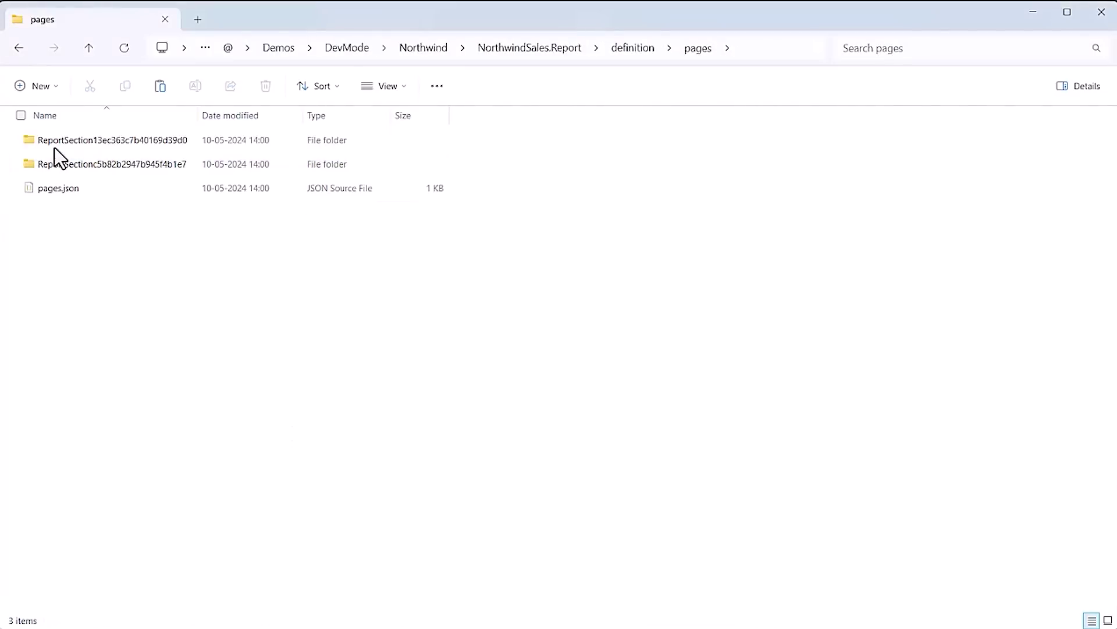
{"action": "left_click", "coordinate": [62, 142]}
{"action": "right_click", "coordinate": [66, 142]}
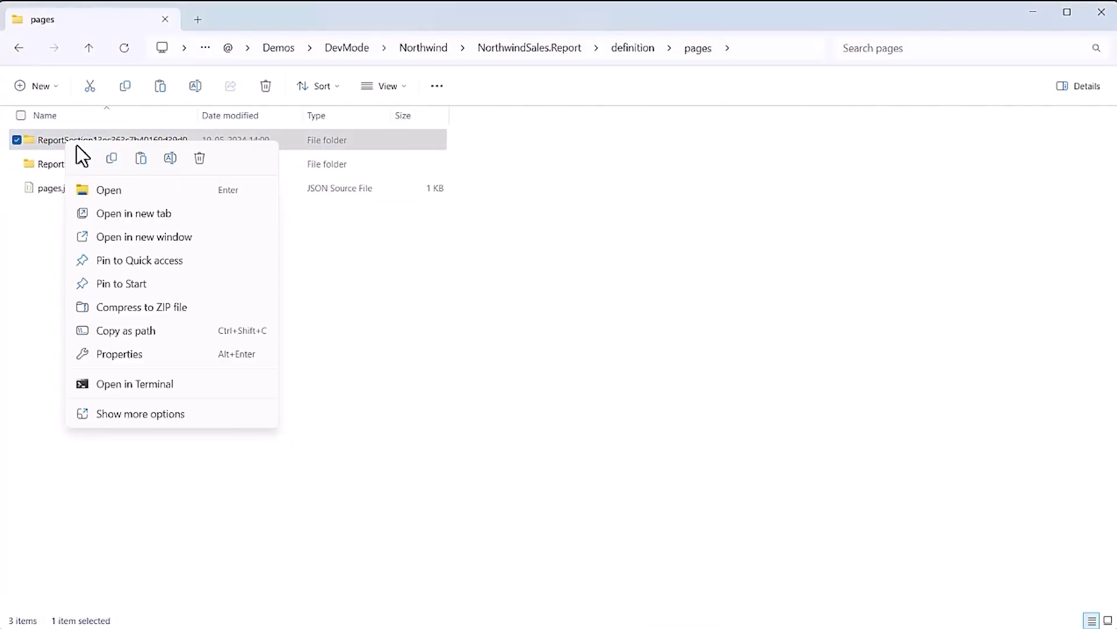
{"action": "left_click", "coordinate": [112, 159]}
{"action": "key", "text": "alt+Tab"}
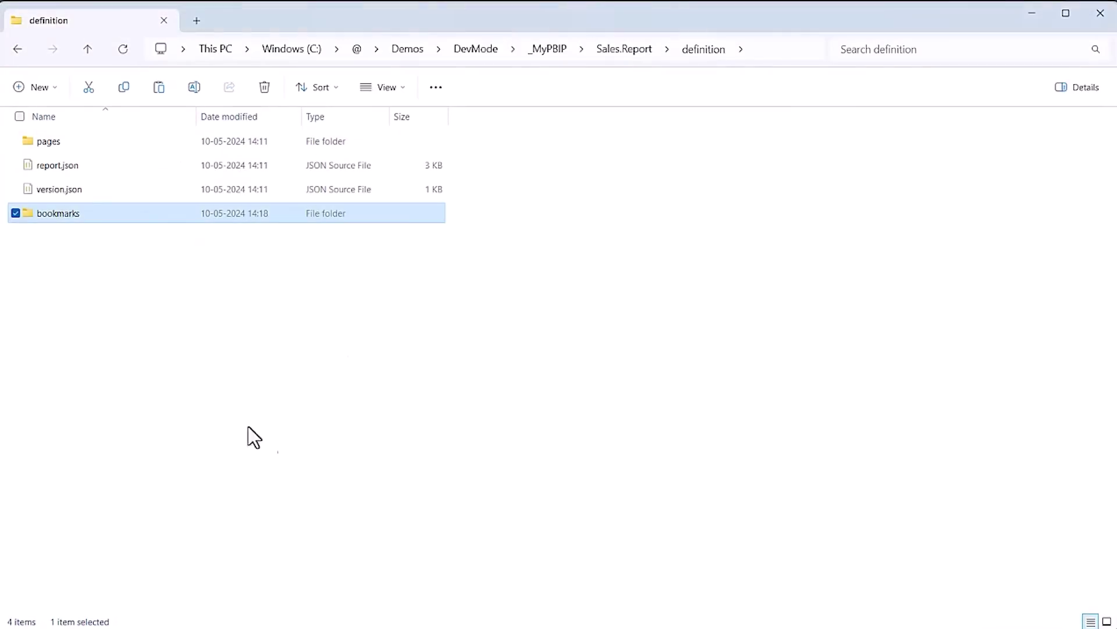
{"action": "double_click", "coordinate": [51, 144]}
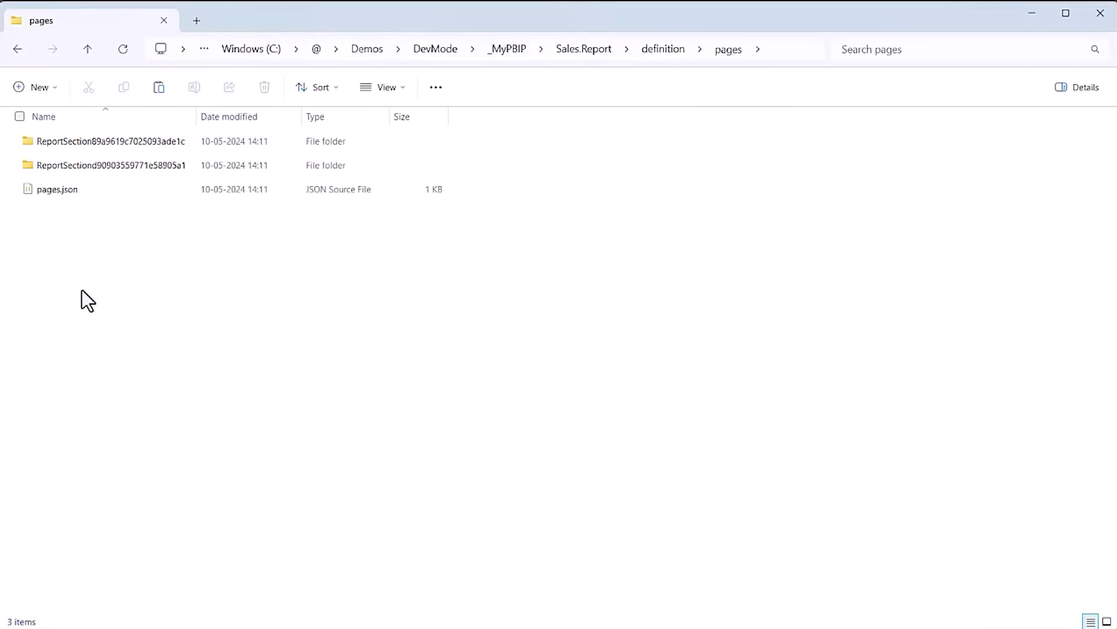
{"action": "right_click", "coordinate": [82, 290]}
{"action": "left_click", "coordinate": [100, 309]}
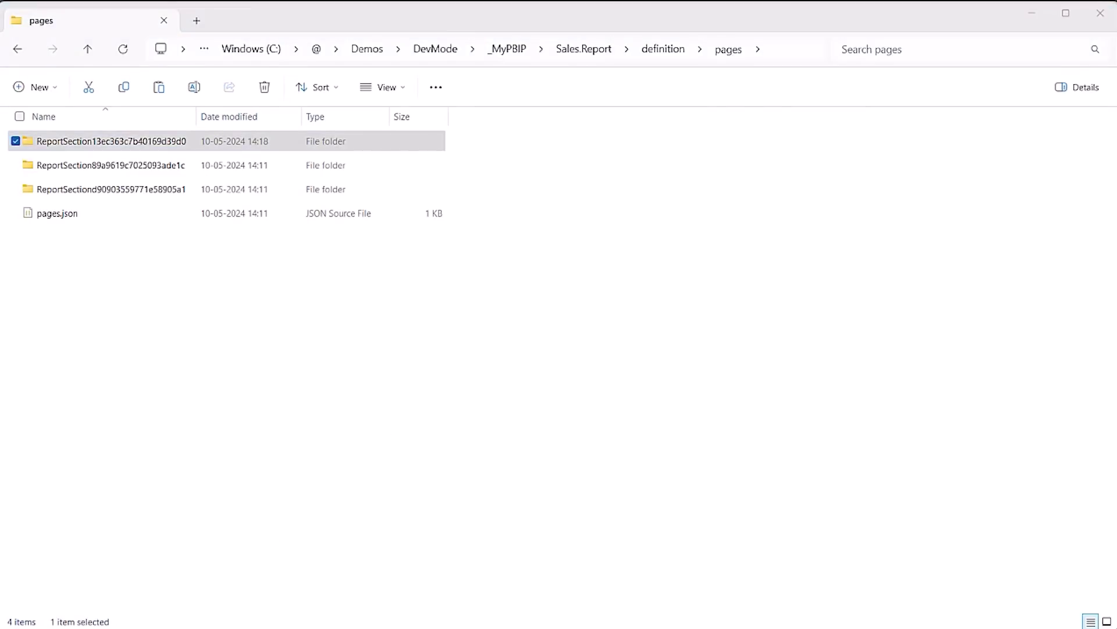
{"action": "key", "text": "alt+Tab"}
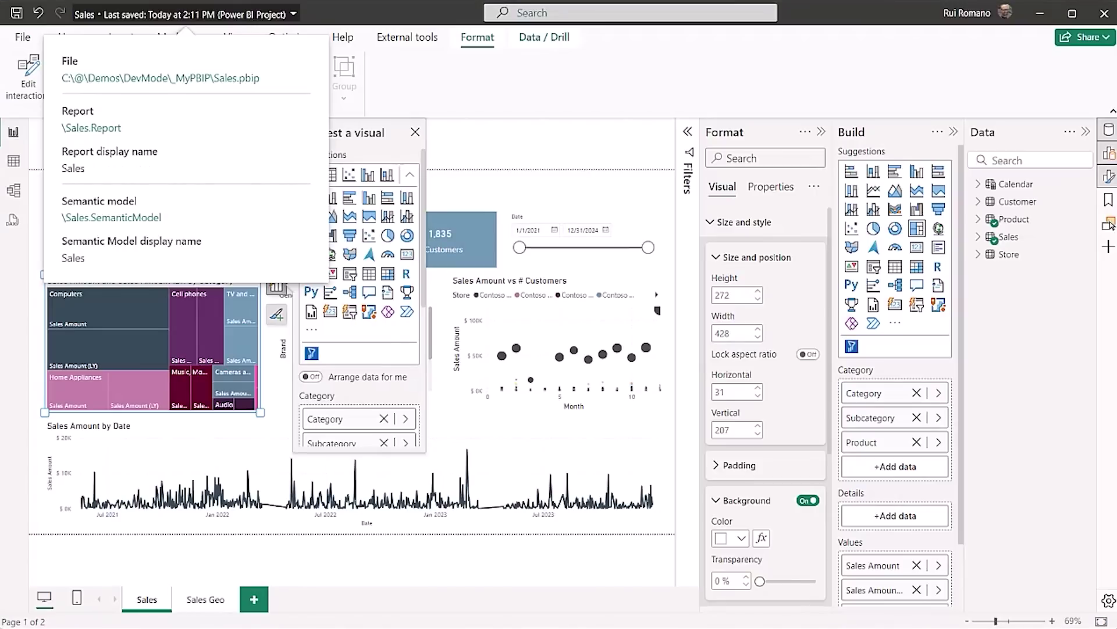
Close Power BI Desktop and reopen Sales.pbip from the _MyPBIP folder.
{"action": "left_click", "coordinate": [1104, 22]}
{"action": "left_click", "coordinate": [1104, 17]}
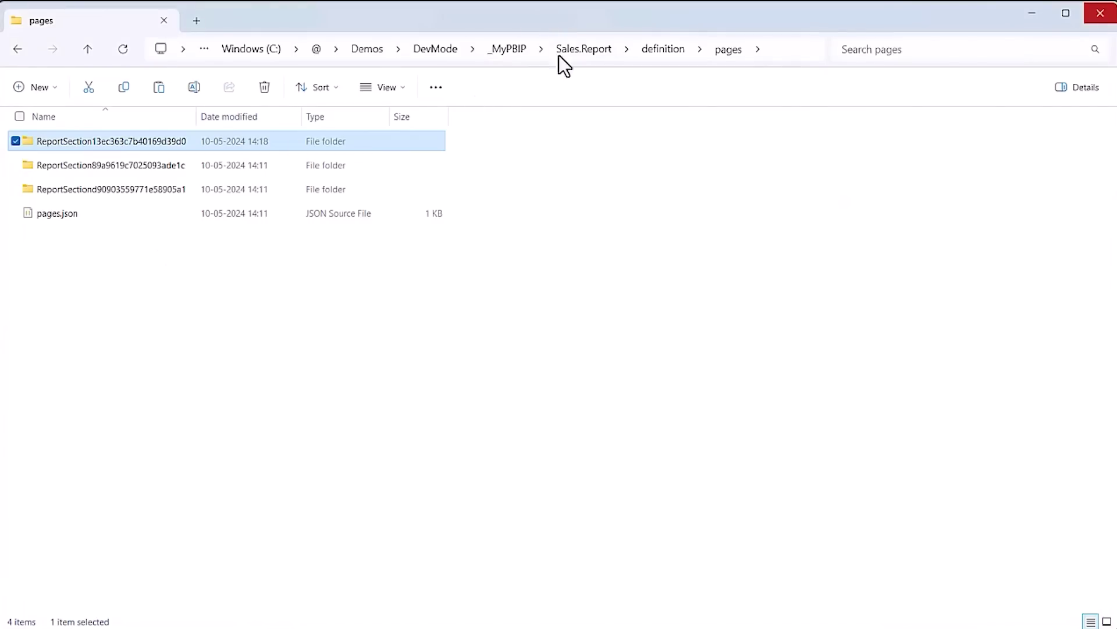
{"action": "left_click", "coordinate": [512, 53]}
{"action": "left_click", "coordinate": [53, 239]}
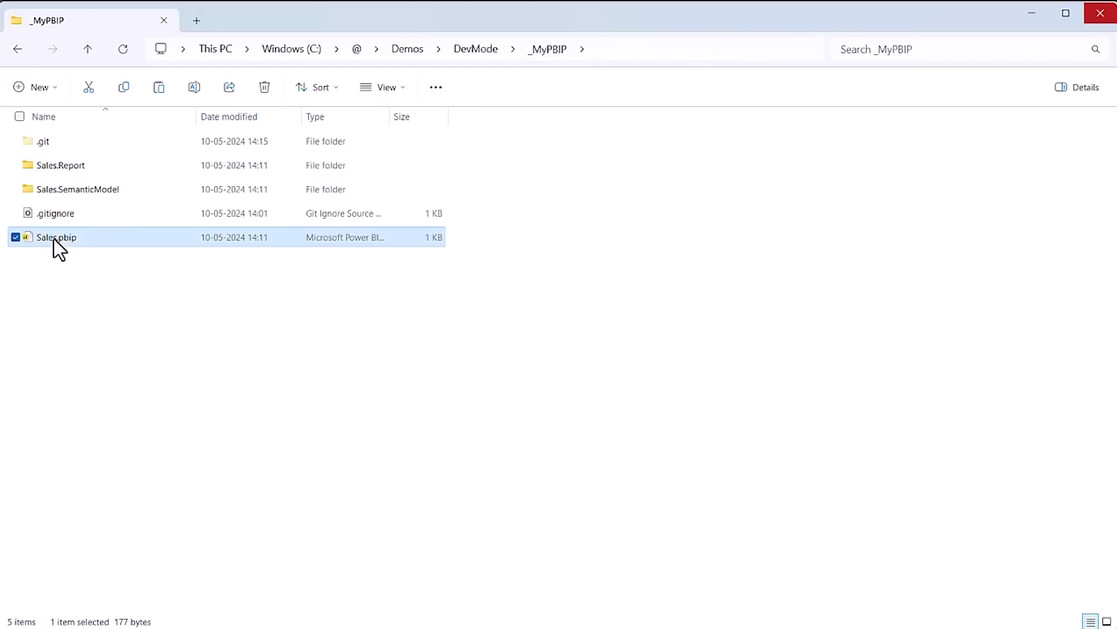
{"action": "right_click", "coordinate": [53, 238]}
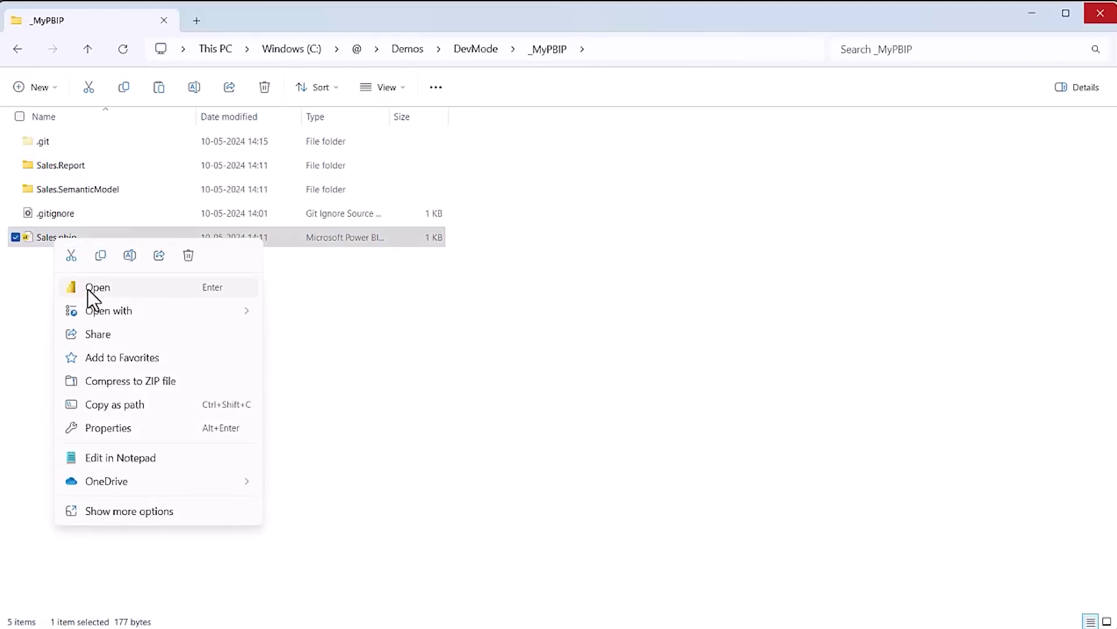
{"action": "left_click", "coordinate": [88, 289]}
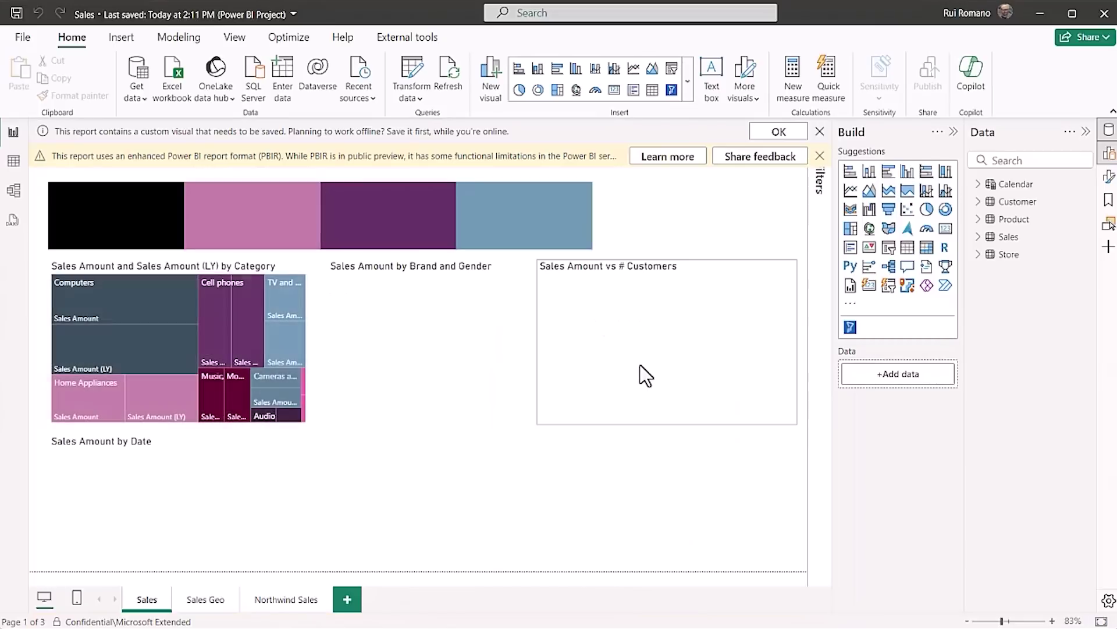
On the Northwind Sales page, replace the broken slicer's missing Region field with Product Category.
{"action": "left_click", "coordinate": [820, 131]}
{"action": "left_click", "coordinate": [820, 131]}
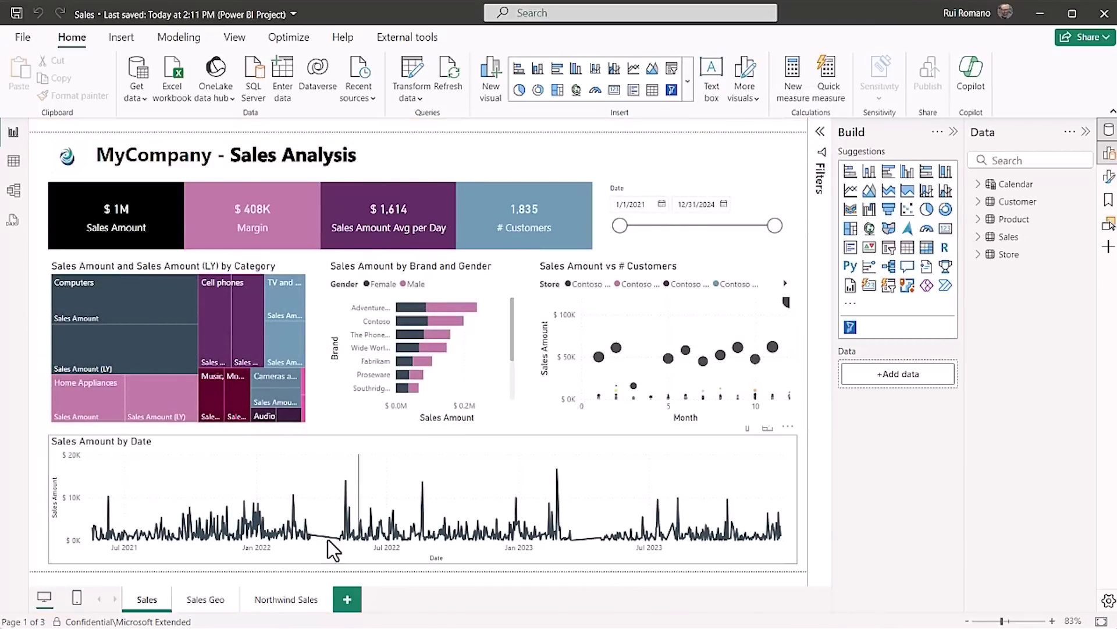
{"action": "left_click", "coordinate": [279, 603]}
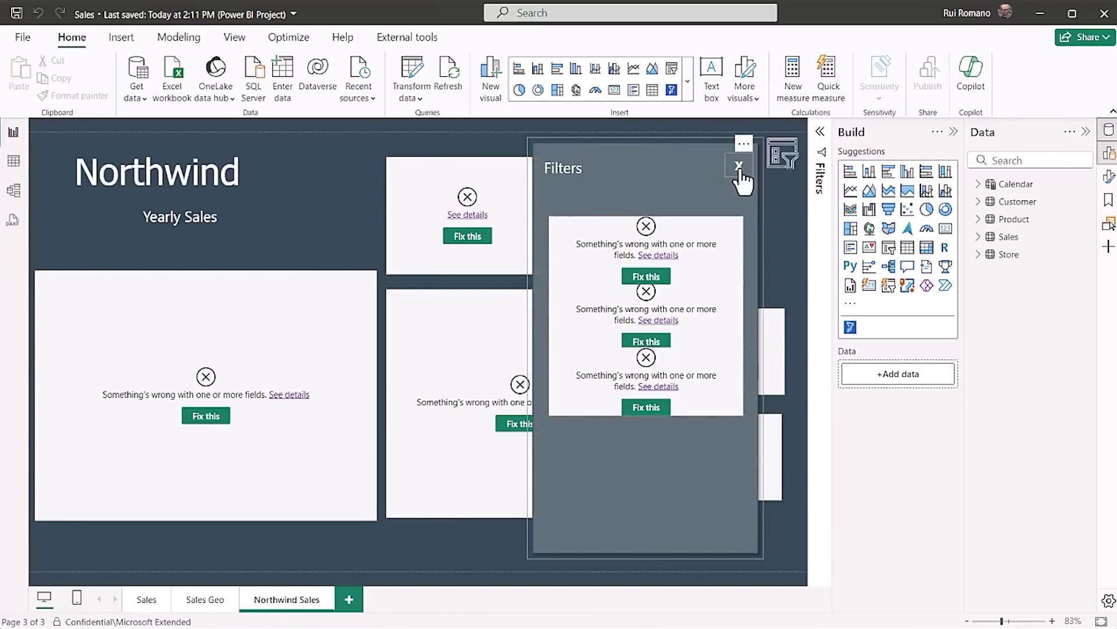
{"action": "left_click", "coordinate": [747, 174]}
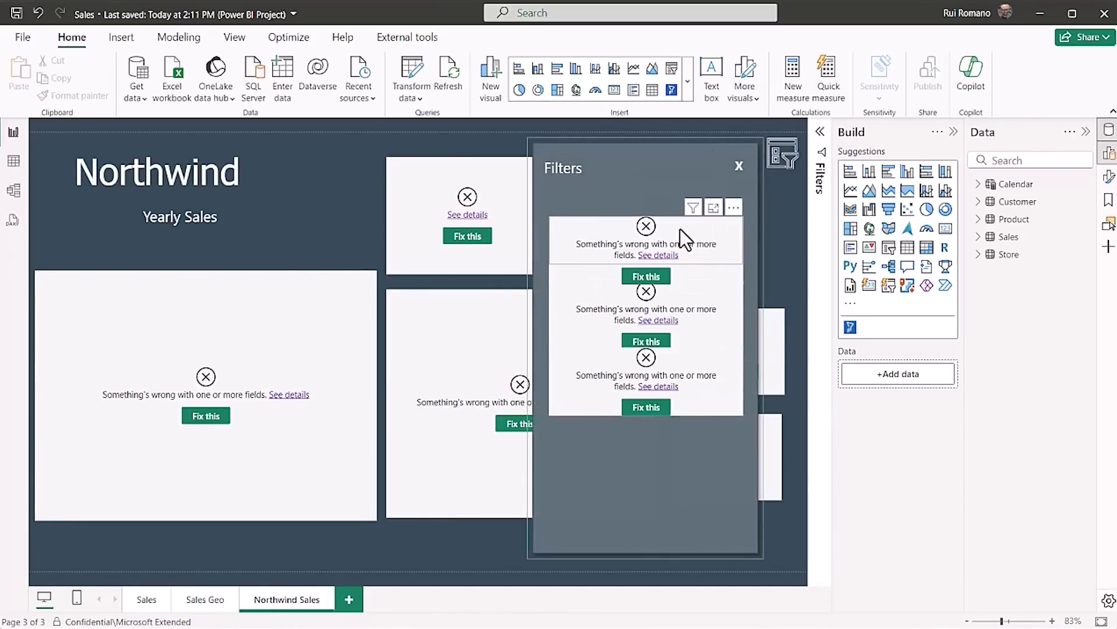
{"action": "left_click", "coordinate": [684, 229]}
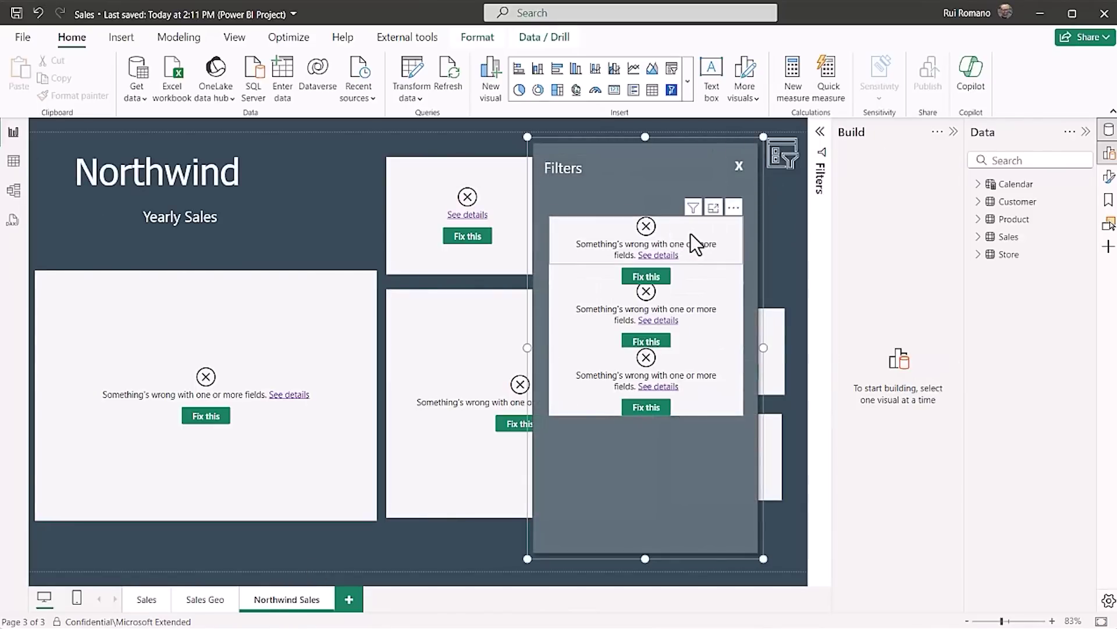
{"action": "left_click", "coordinate": [669, 259]}
{"action": "left_click", "coordinate": [669, 259]}
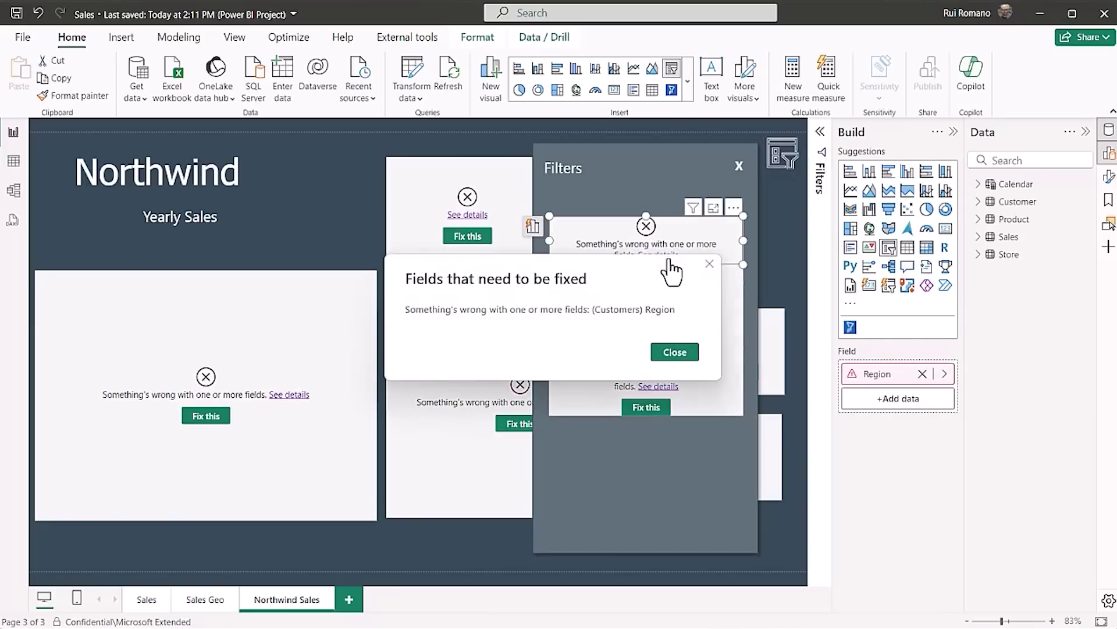
{"action": "left_click", "coordinate": [709, 264]}
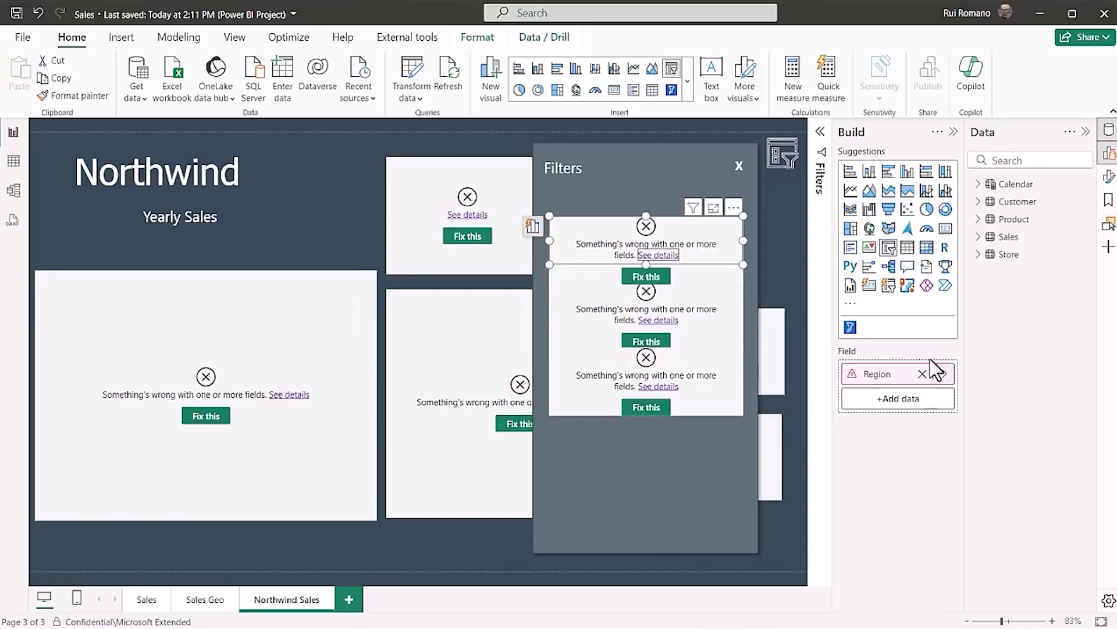
{"action": "left_click", "coordinate": [979, 219]}
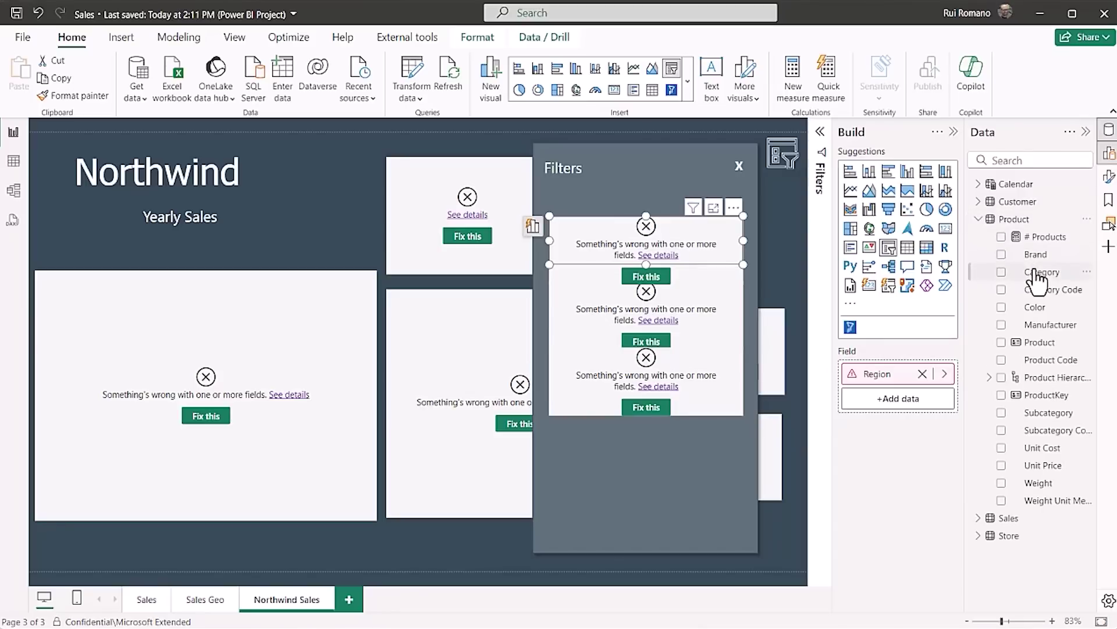
{"action": "left_click_drag", "start_coordinate": [1037, 281], "coordinate": [917, 372]}
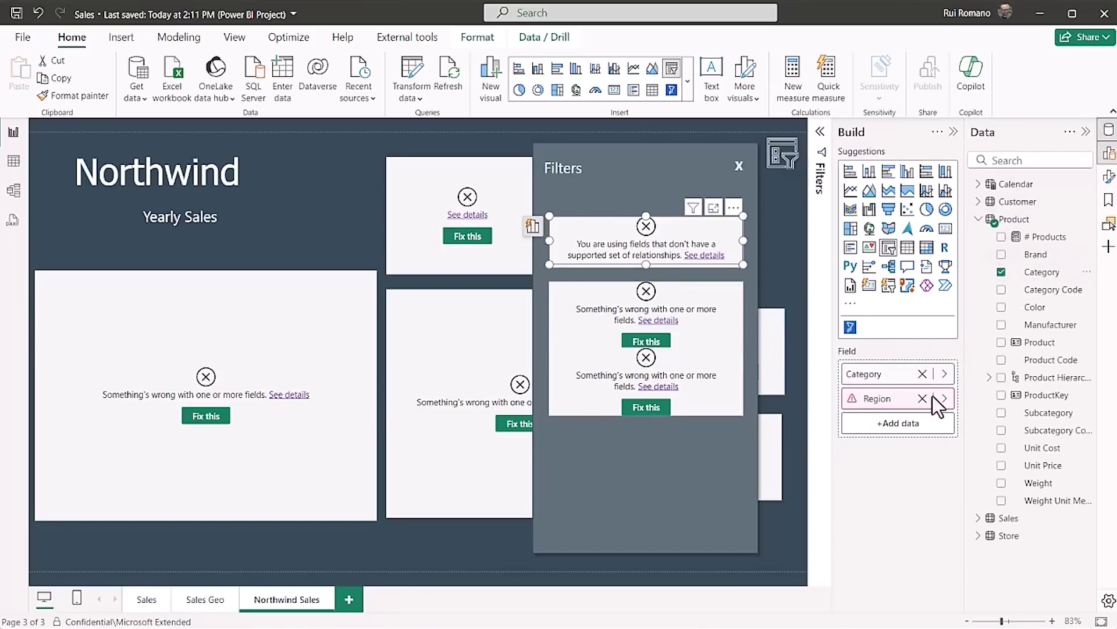
{"action": "left_click", "coordinate": [922, 398]}
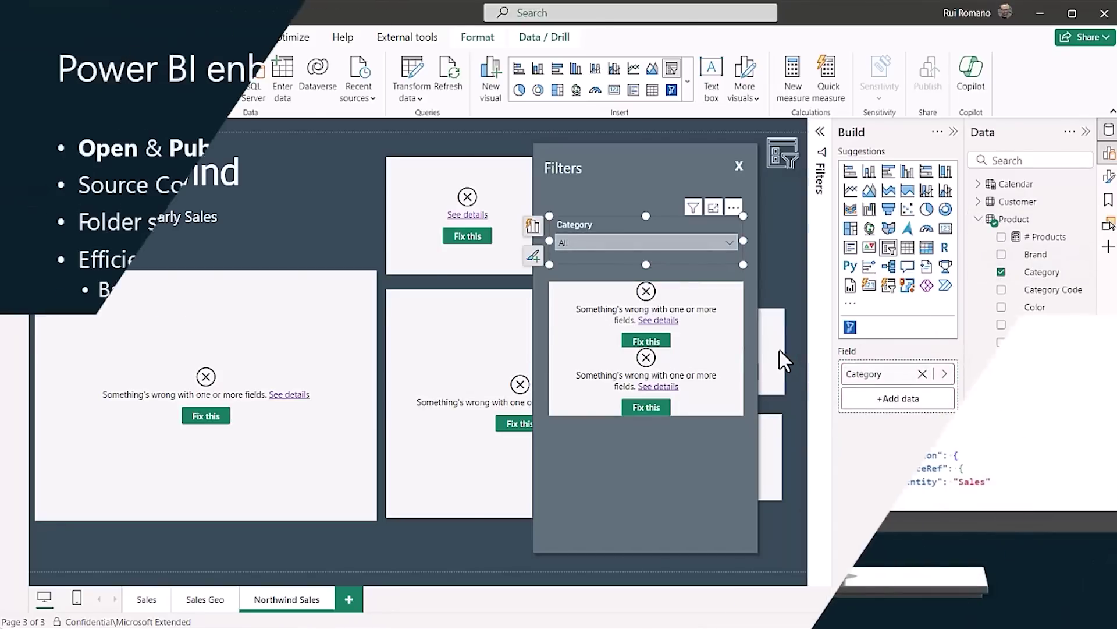